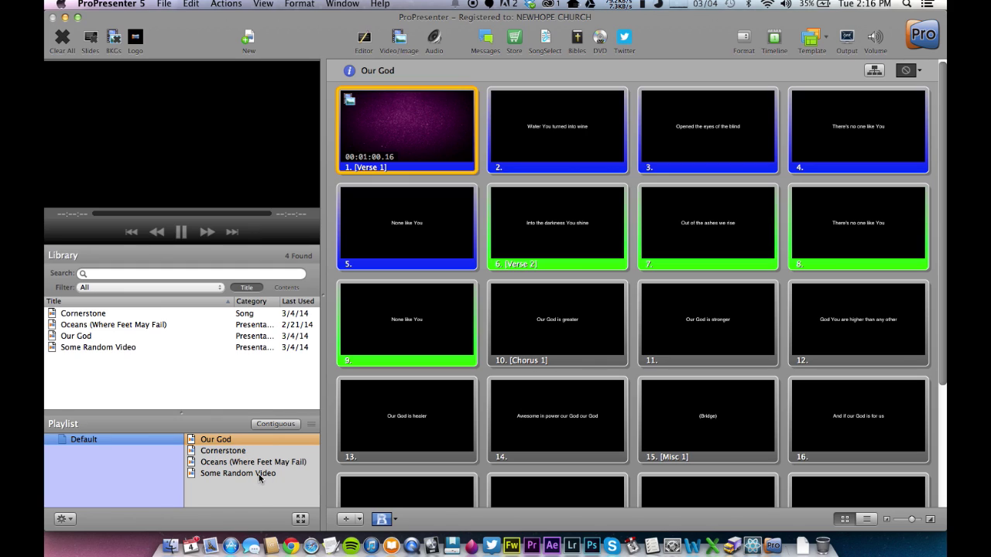
Look through the Cornerstone, Oceans (Where Feet May Fail) and Some Random Video entries in the Default playlist.
left_click(220, 452)
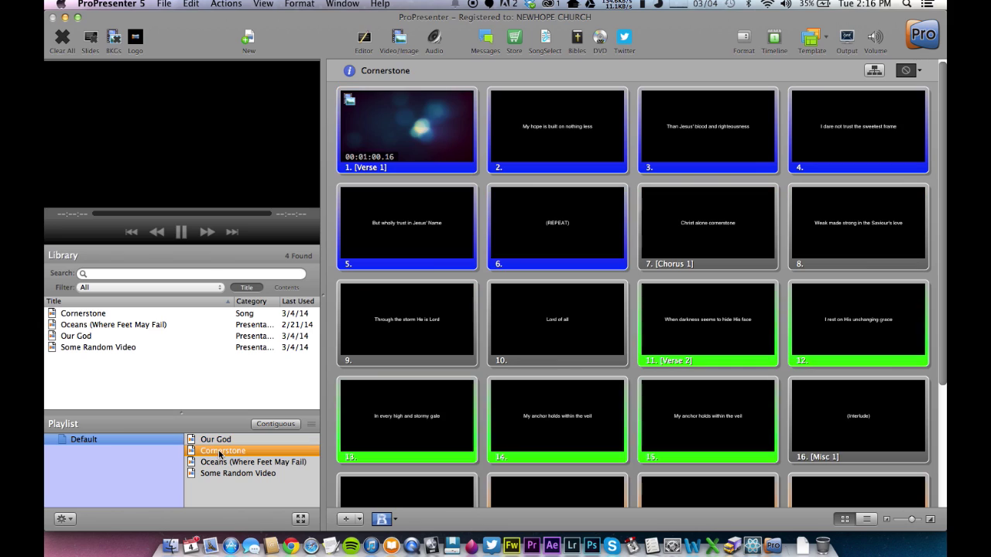
left_click(223, 463)
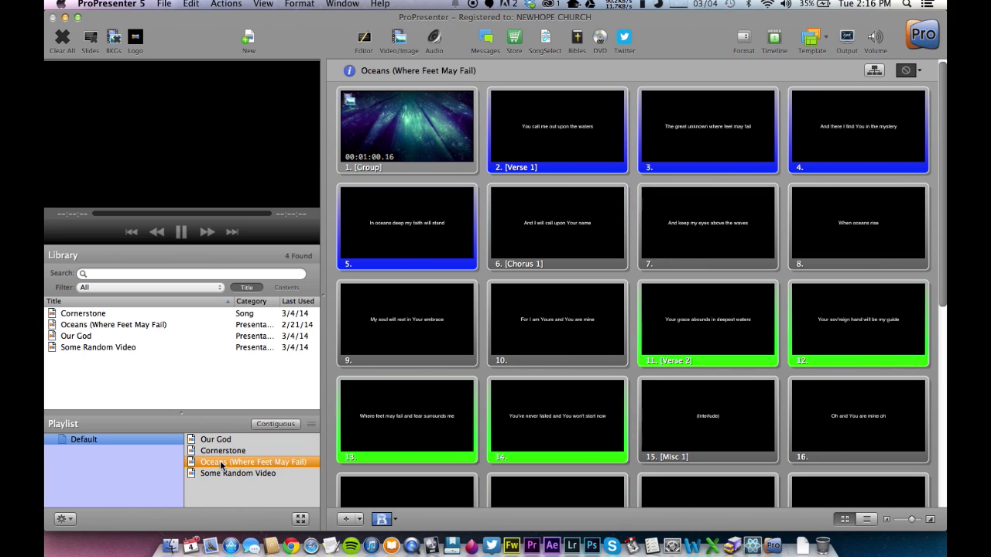
left_click(230, 473)
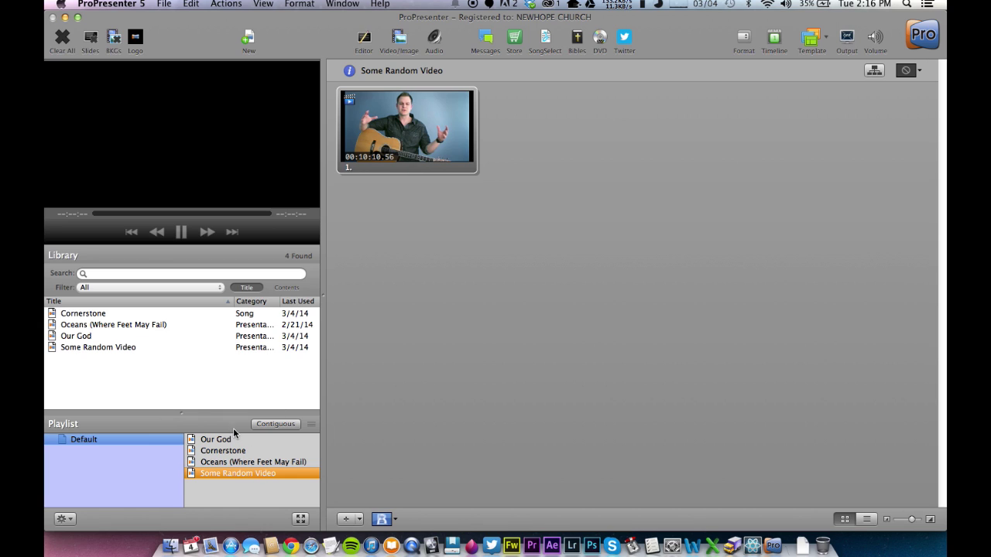
Show the first slides of Our God, Cornerstone and Oceans (Where Feet May Fail) one after another on the output.
left_click(211, 441)
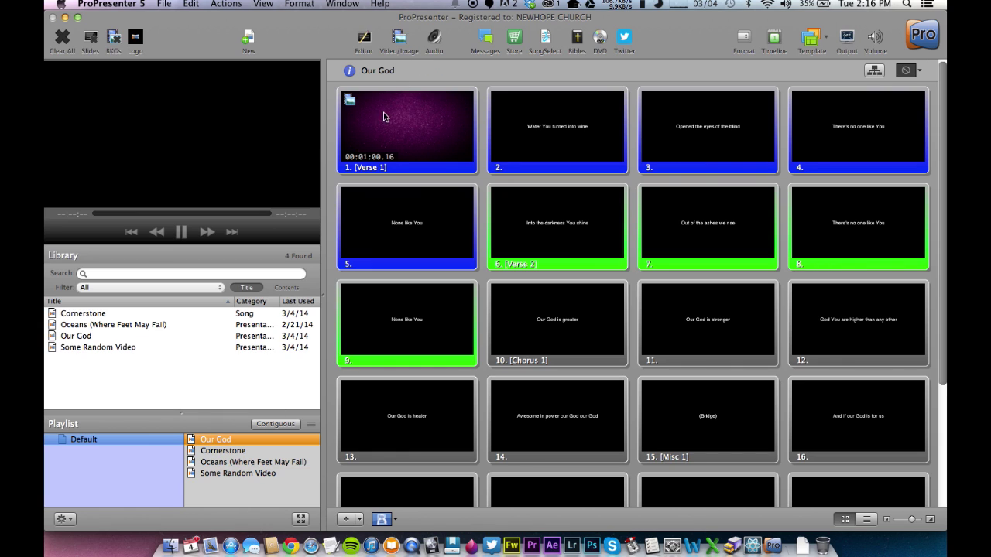
key("space")
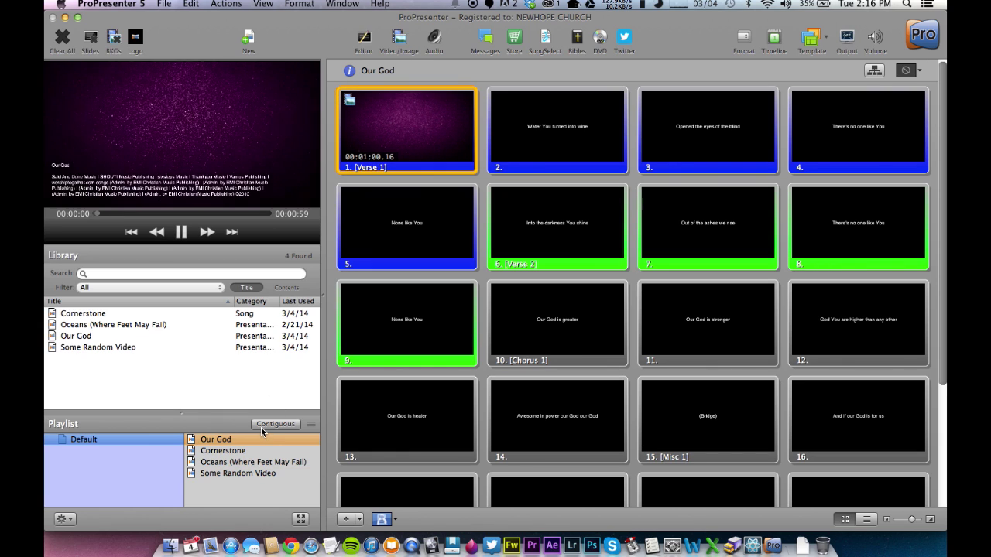
left_click(225, 454)
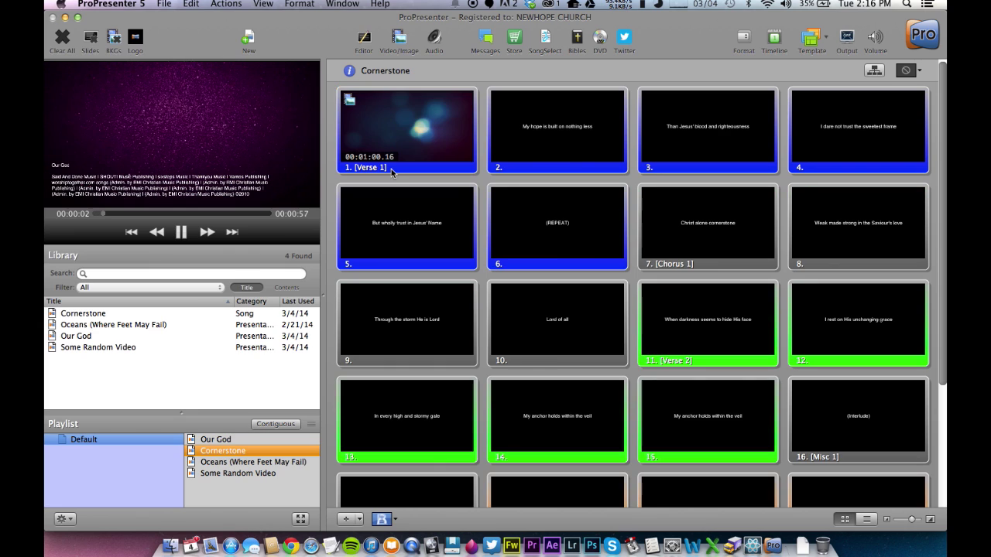
left_click(405, 127)
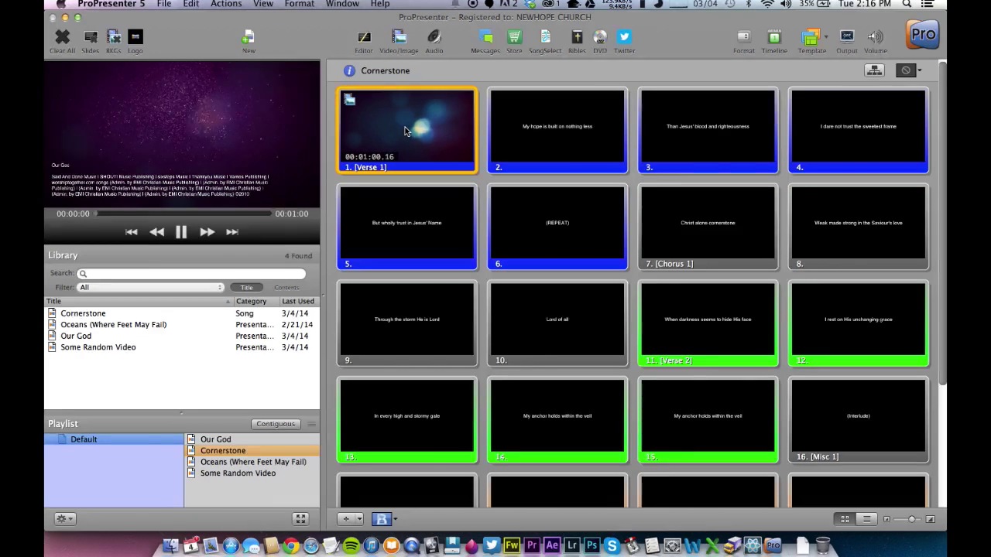
left_click(224, 462)
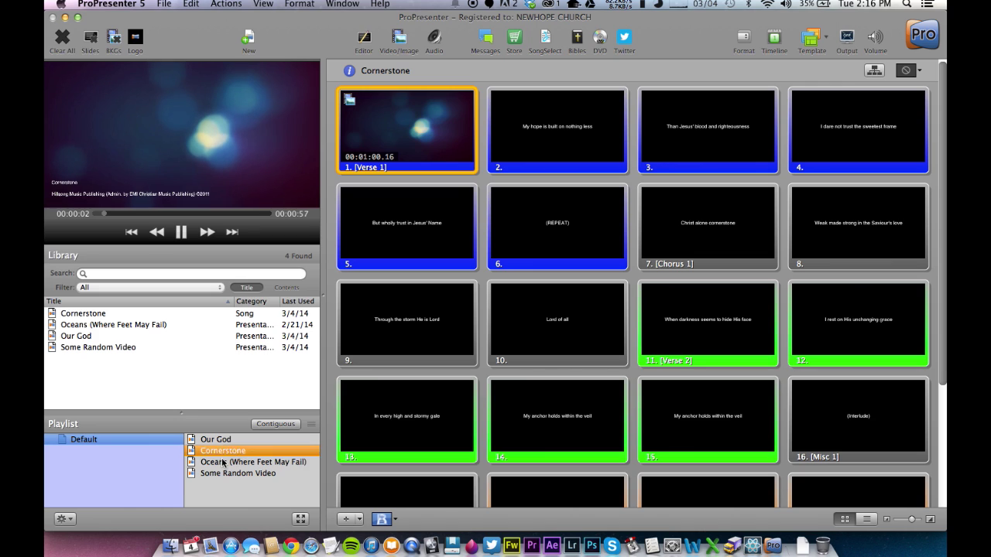
left_click(401, 128)
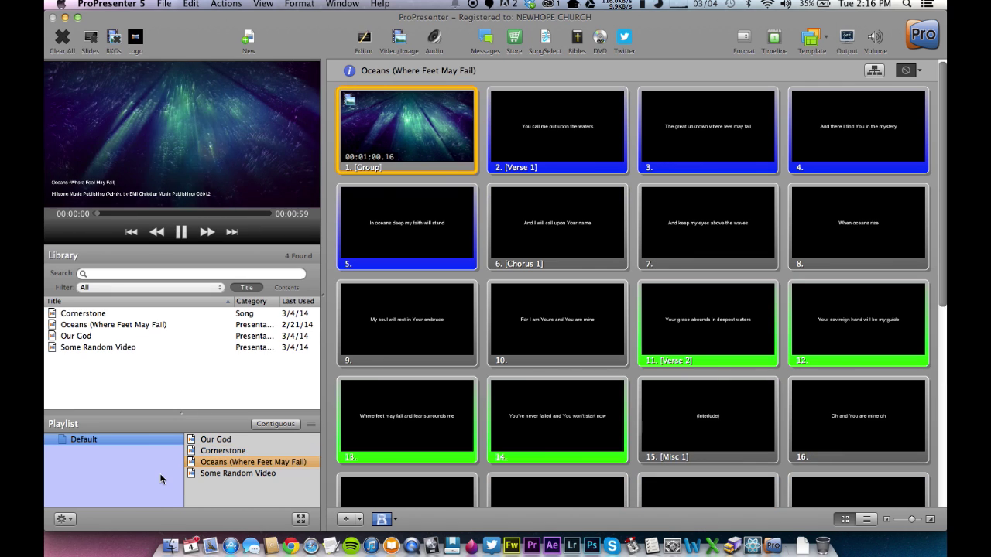
Return to the Our God song and show the Audio Bin.
left_click(216, 439)
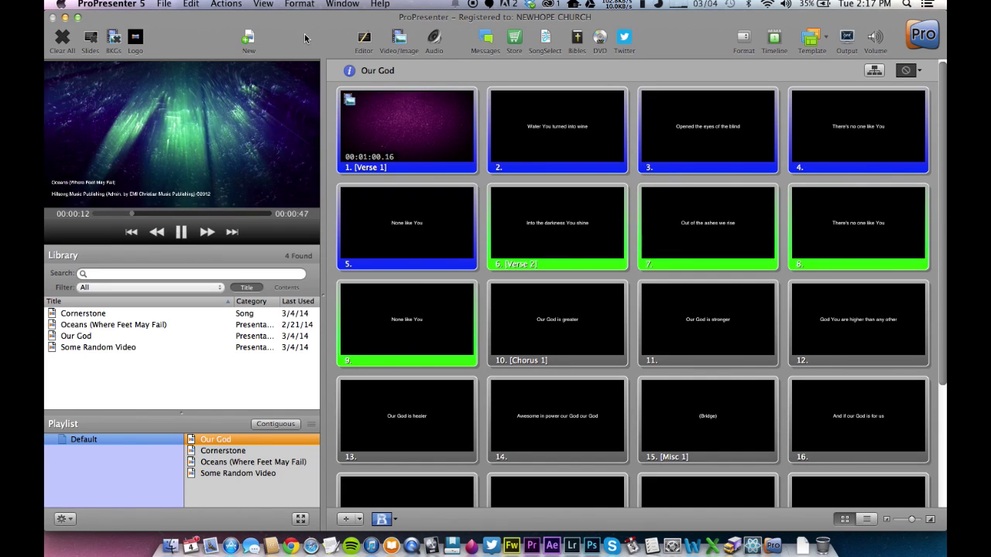
left_click(263, 4)
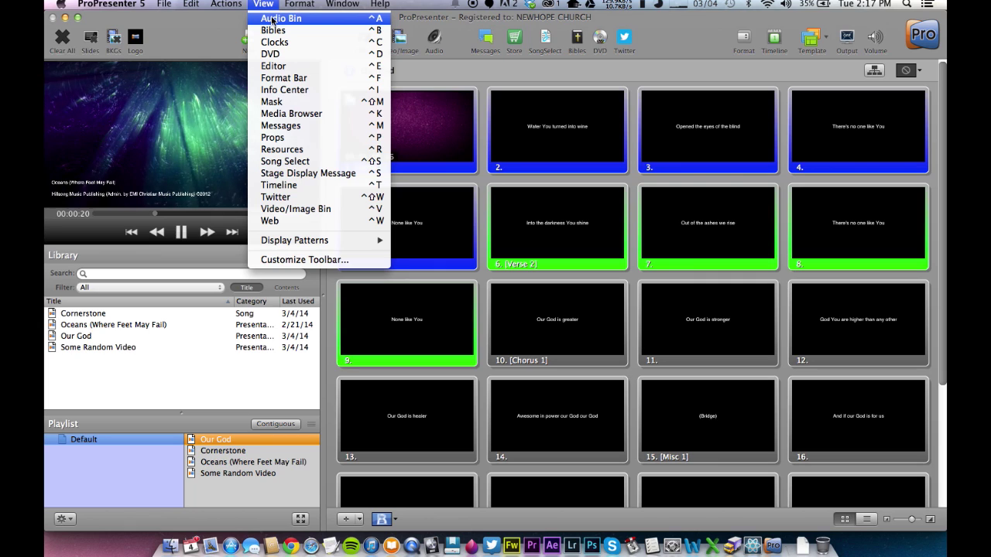
left_click(273, 18)
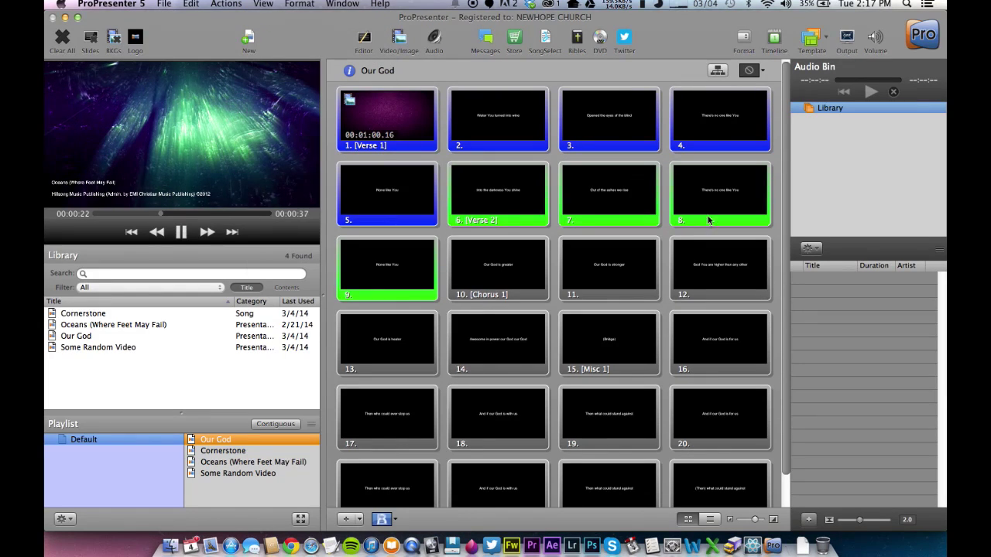
View the pad MP3 files offered for import into the audio library, and dismiss the file chooser.
left_click(809, 521)
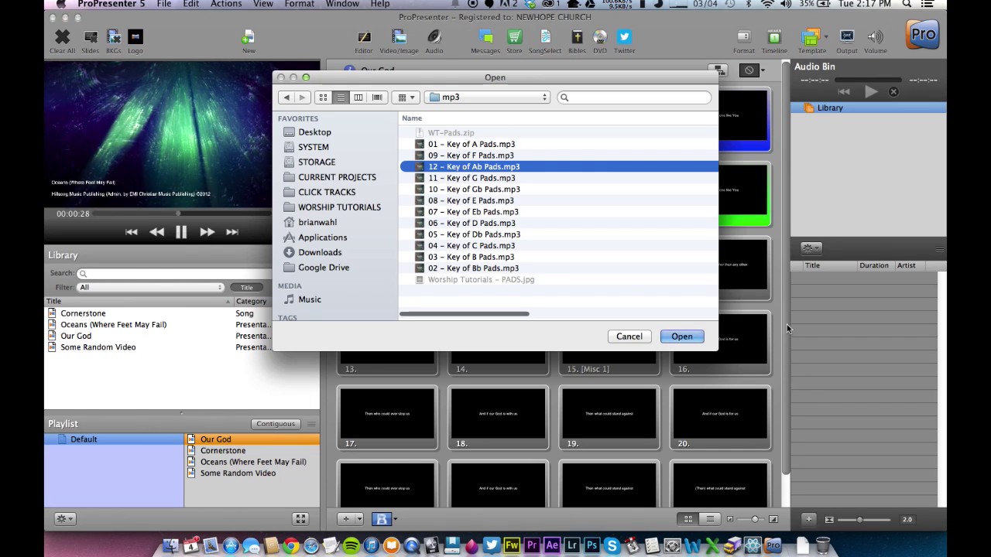
left_click(629, 336)
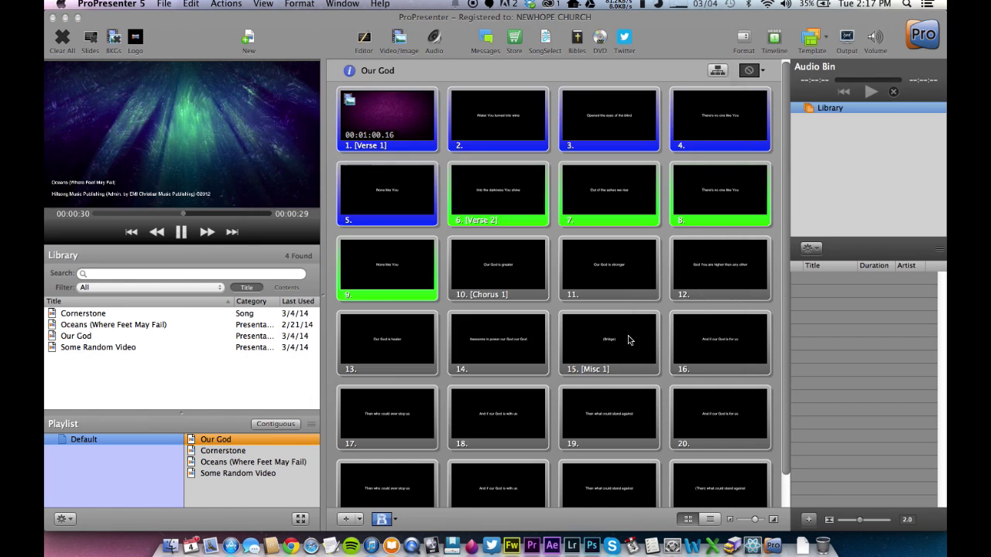
Create a new playlist named Pads in the Audio Bin.
left_click(811, 250)
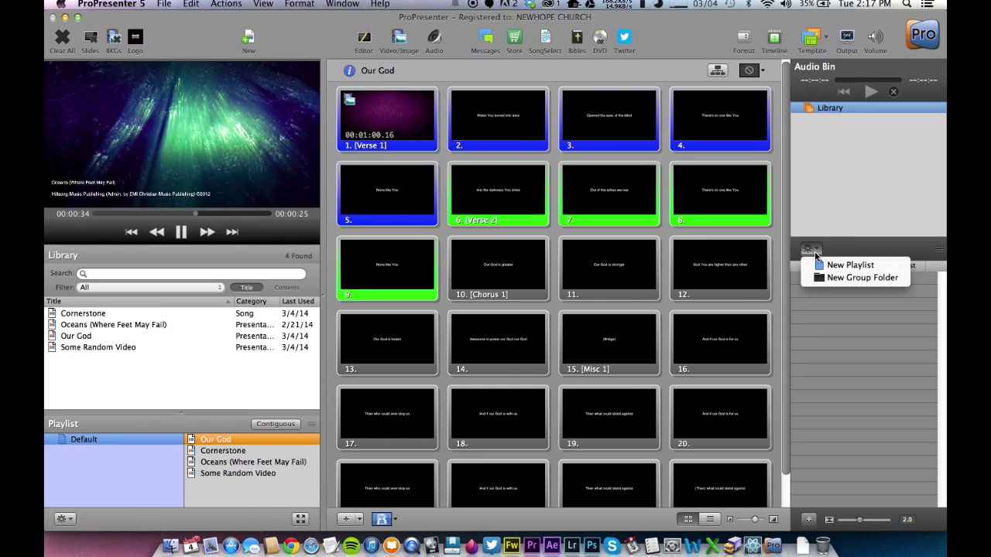
left_click(849, 265)
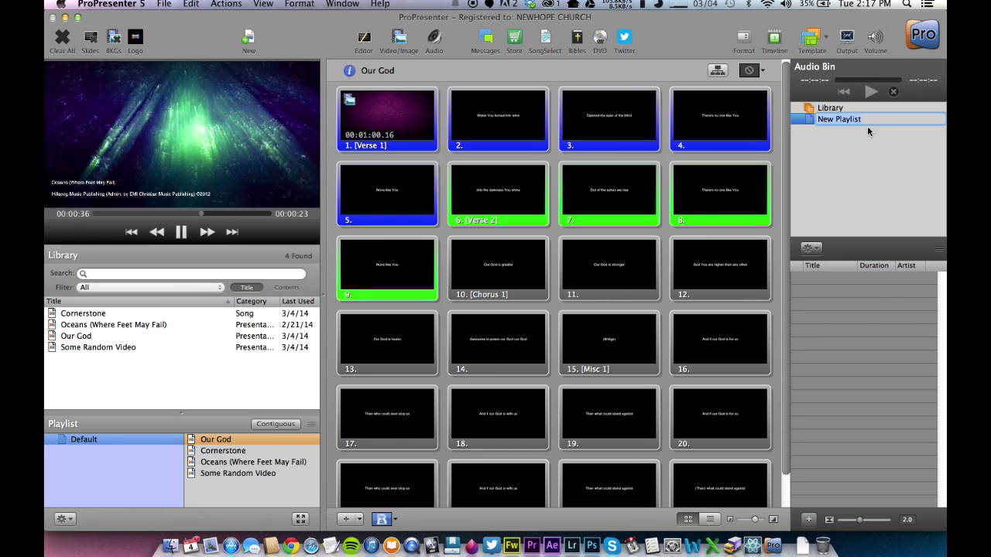
type("Pads")
key("Return")
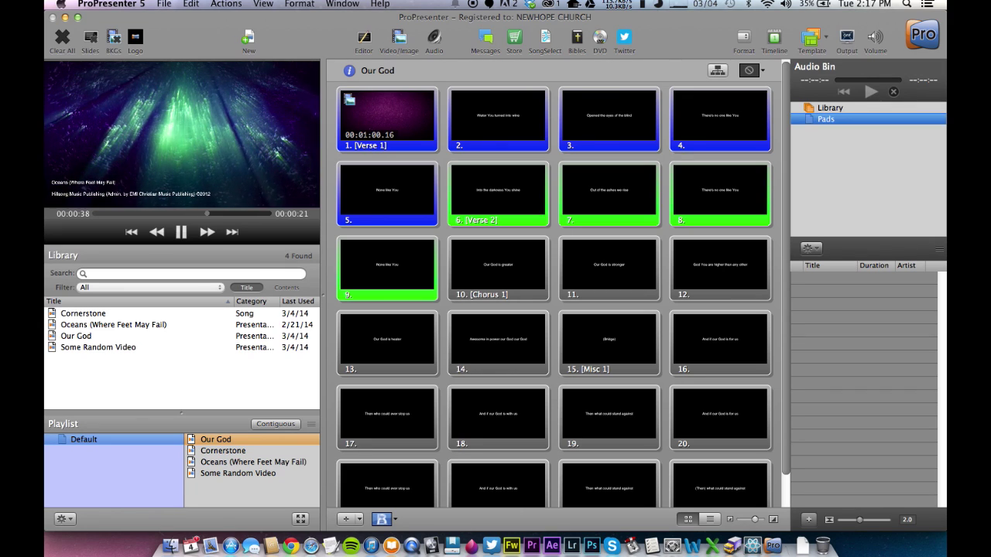
left_click(808, 521)
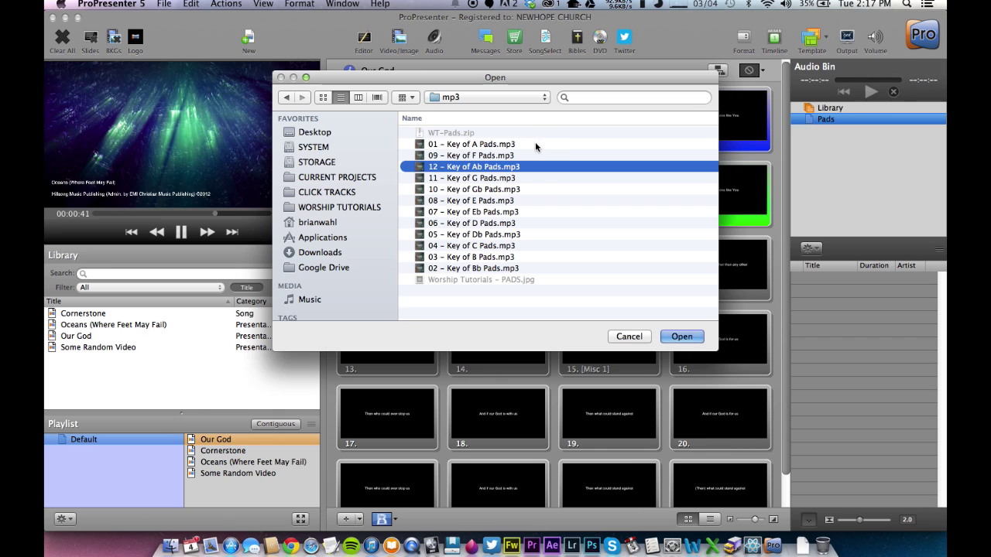
left_click_drag(535, 142, 532, 267)
left_click(631, 337)
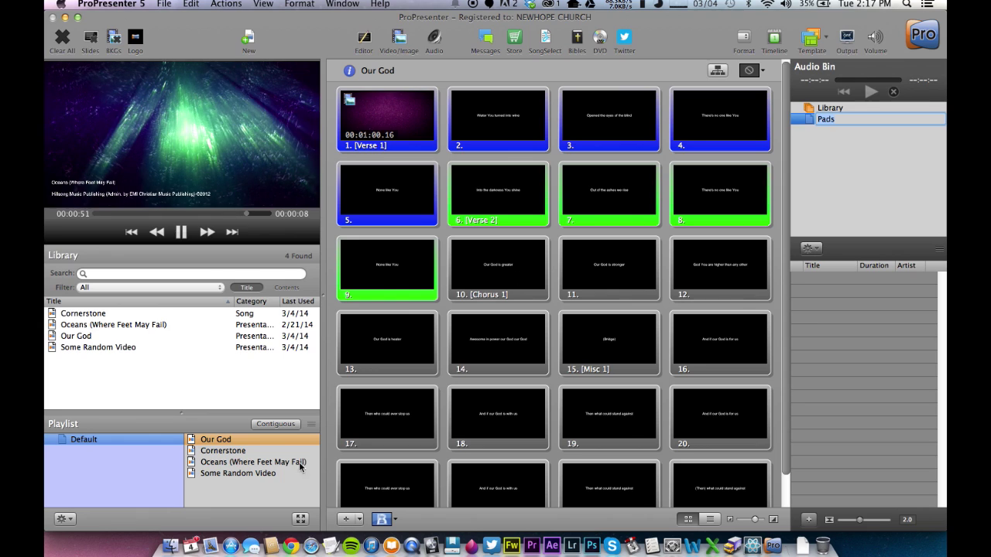
Switch to Finder and add all twelve key pad MP3 files from the mp3 folder to the Pads audio playlist.
key("super+Tab")
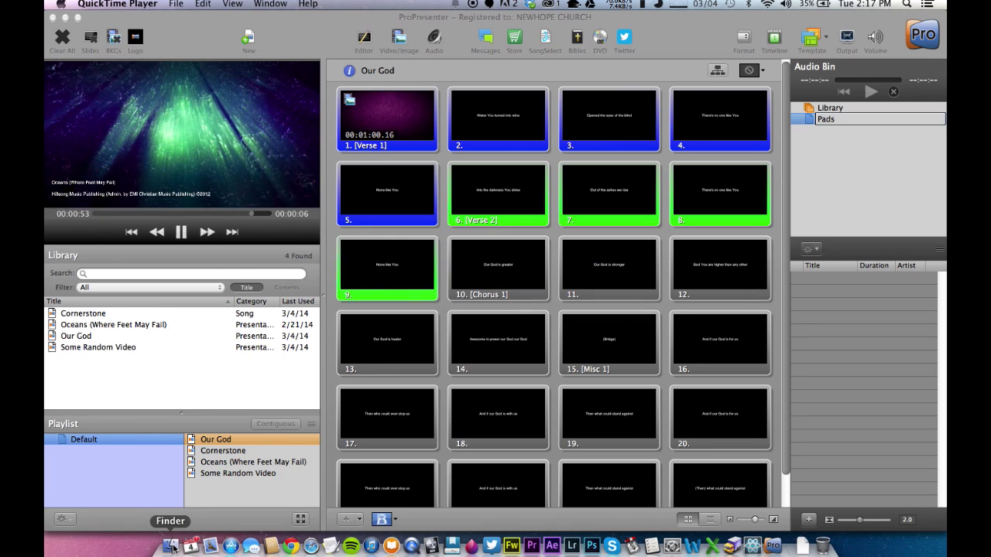
key("super+Tab")
key("super+Tab")
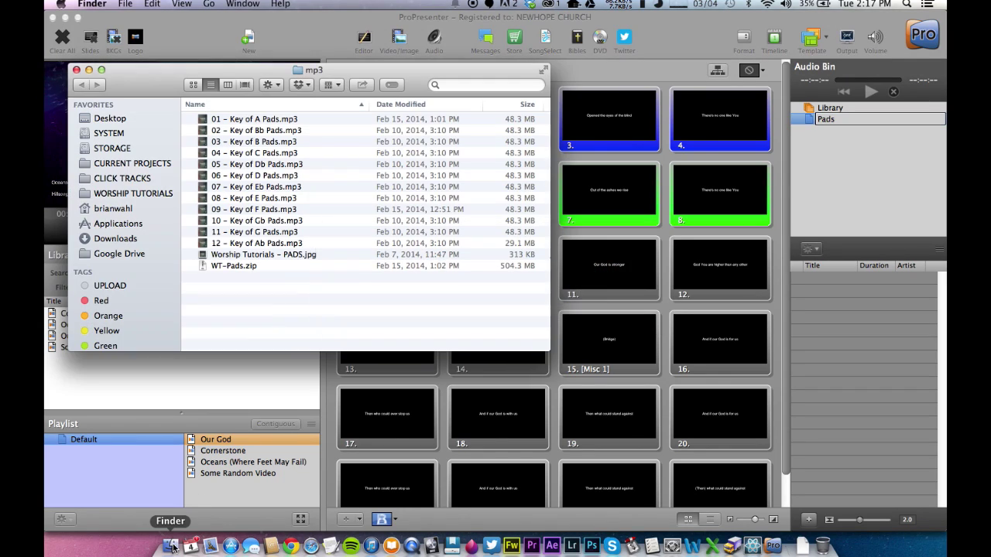
left_click_drag(306, 116, 287, 243)
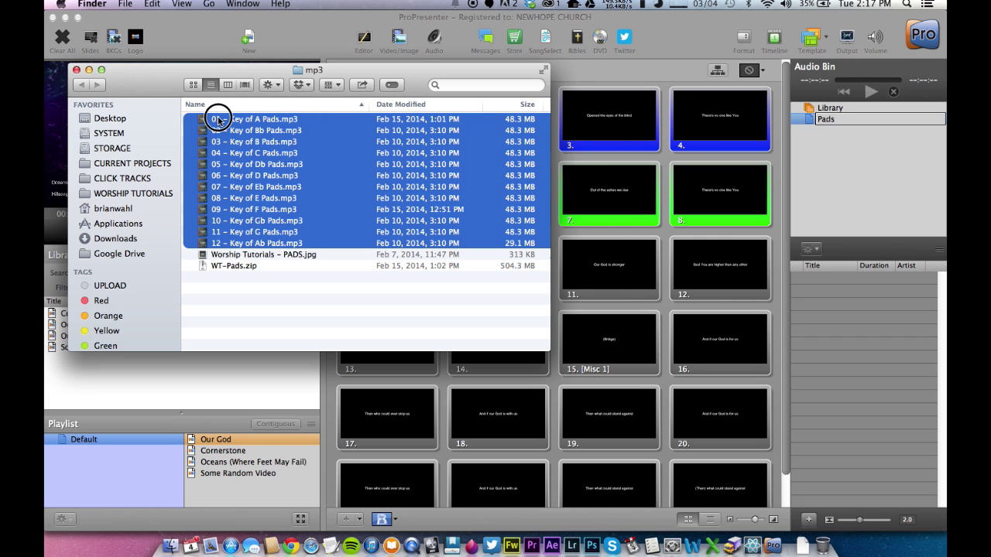
left_click_drag(268, 108, 846, 302)
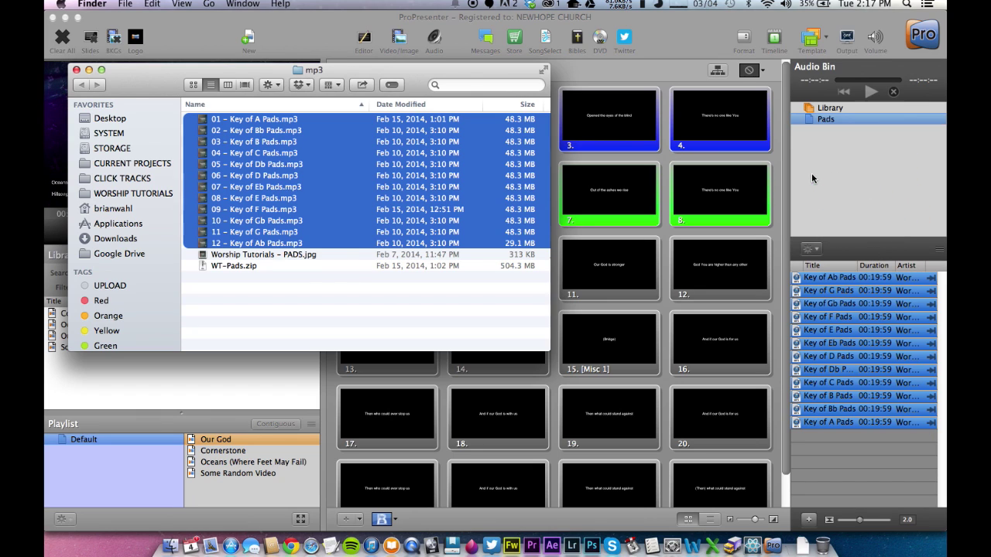
left_click(847, 168)
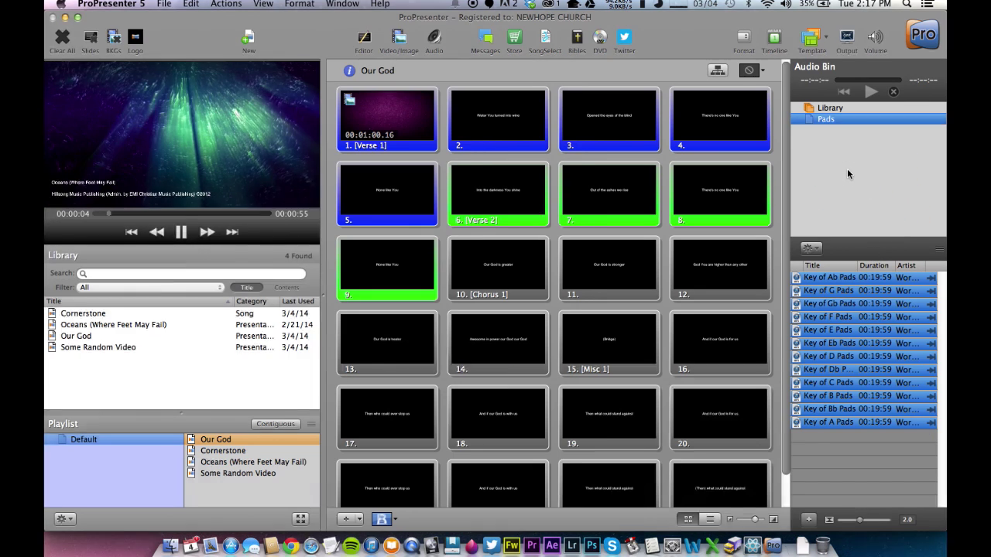
left_click(873, 478)
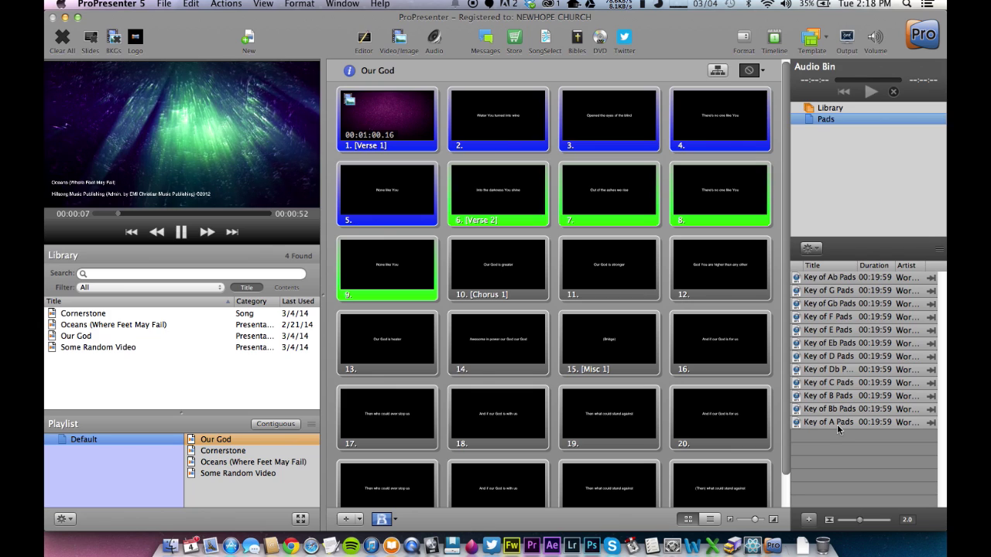
Preview the Key of Ab pad and set the playback behavior of all twelve pad tracks to Loop.
left_click(844, 277)
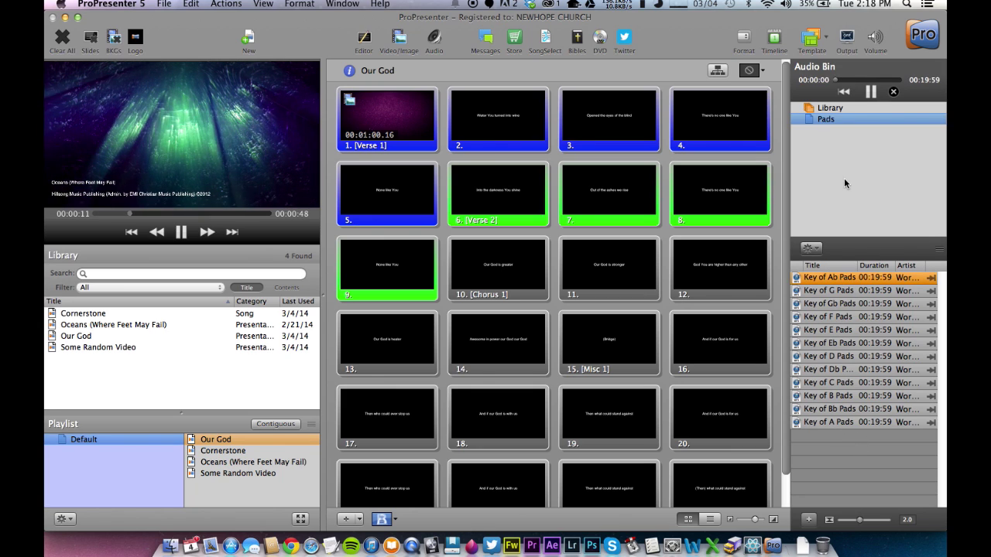
left_click_drag(819, 279, 825, 424)
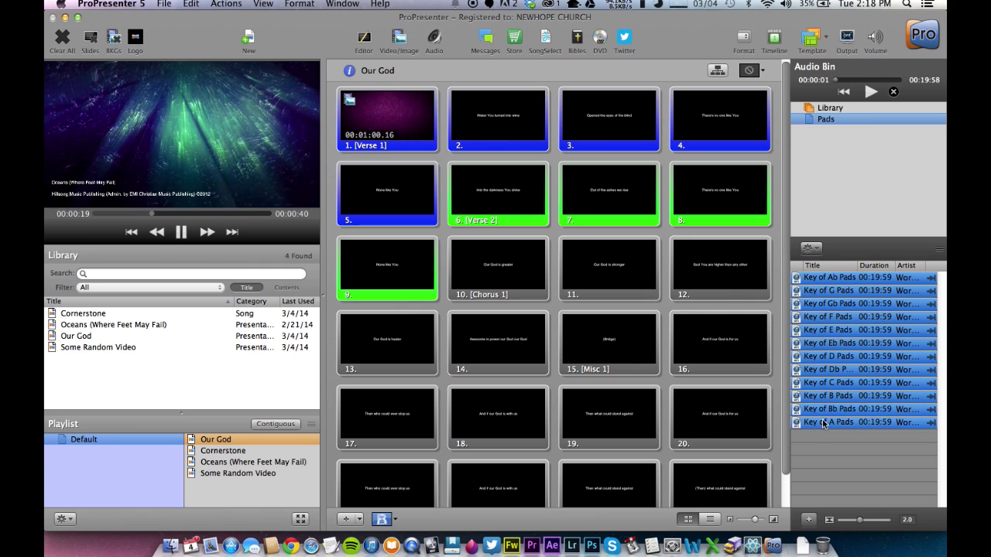
right_click(880, 279)
mouse_move(782, 294)
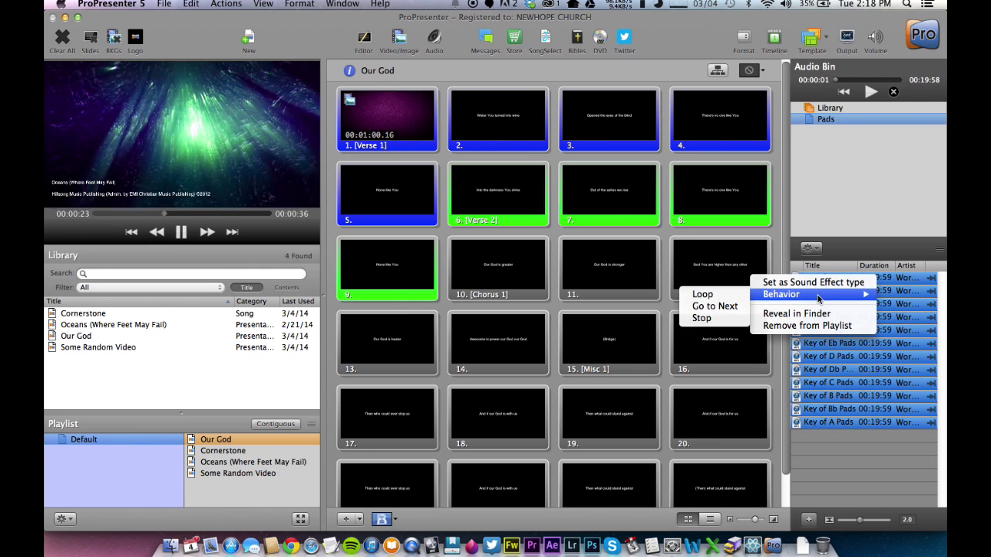
left_click(703, 295)
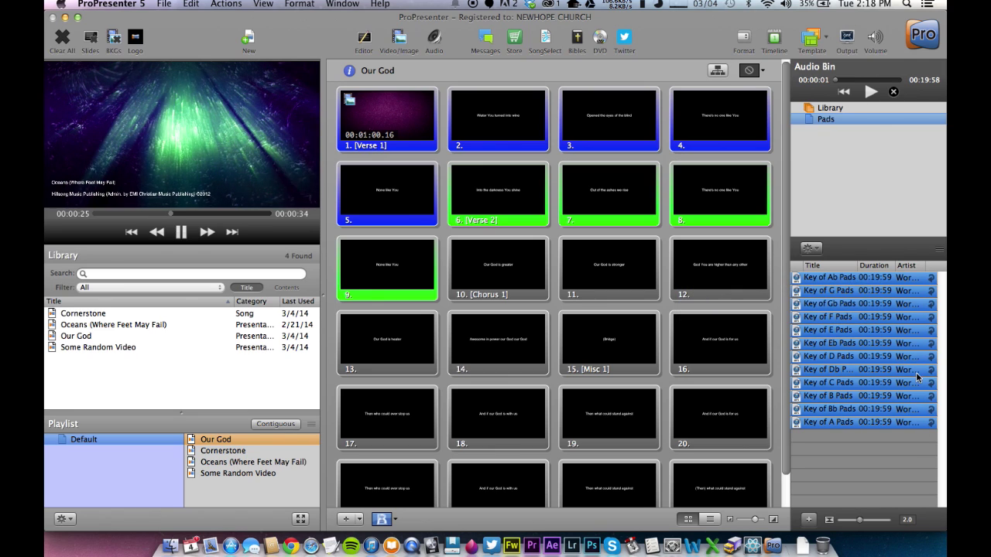
left_click(863, 127)
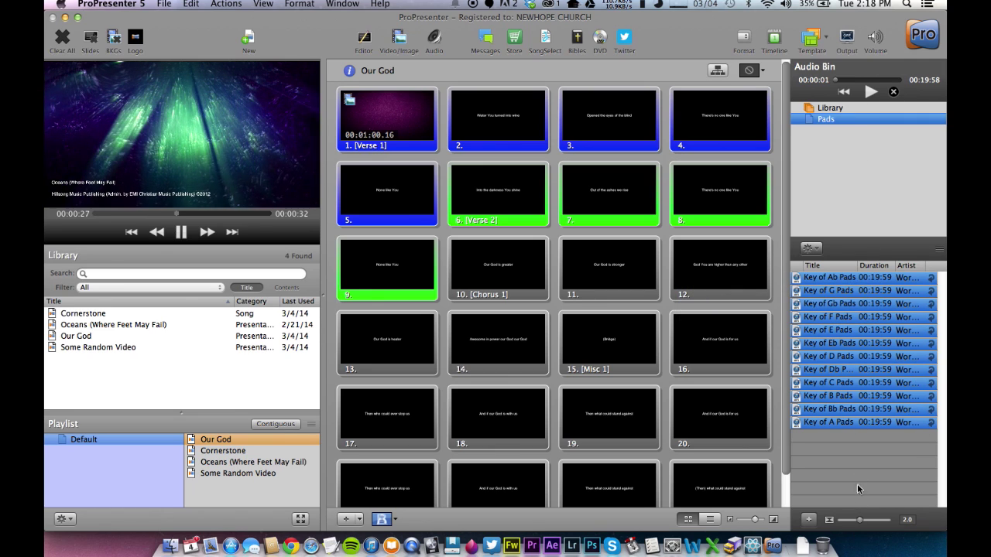
left_click(854, 462)
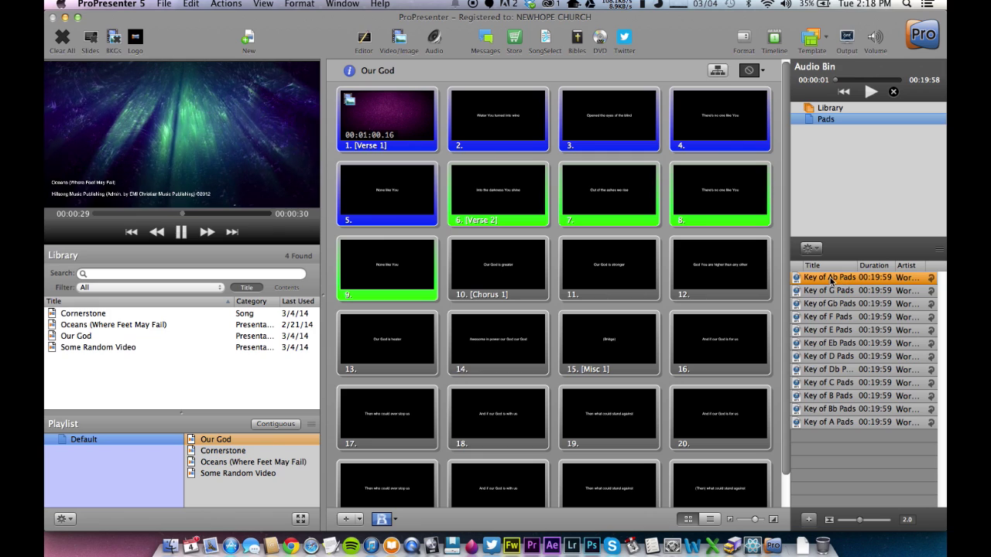
Play the Key of Ab pad at an adjusted system volume and skip to near its end to check the looping.
key("XF86AudioRaiseVolume")
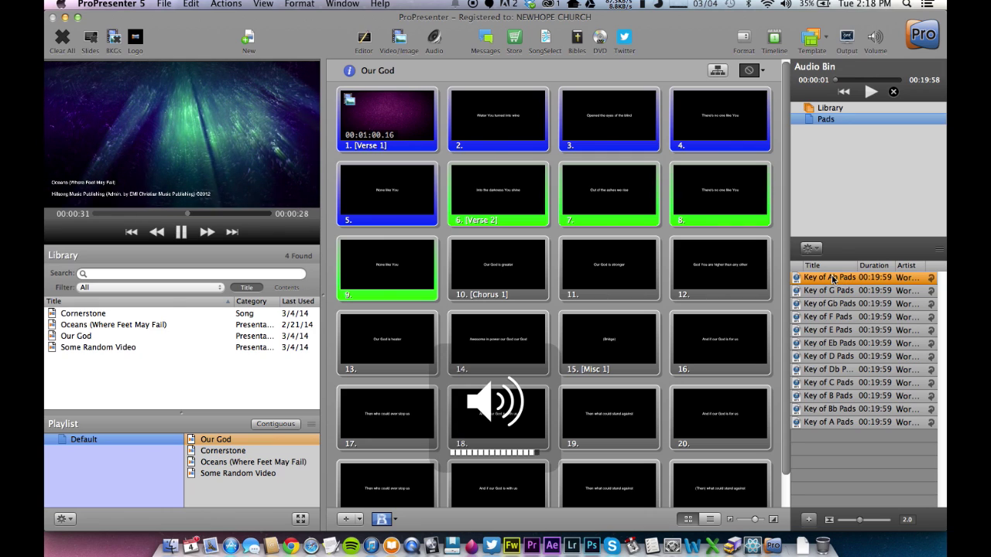
double_click(832, 278)
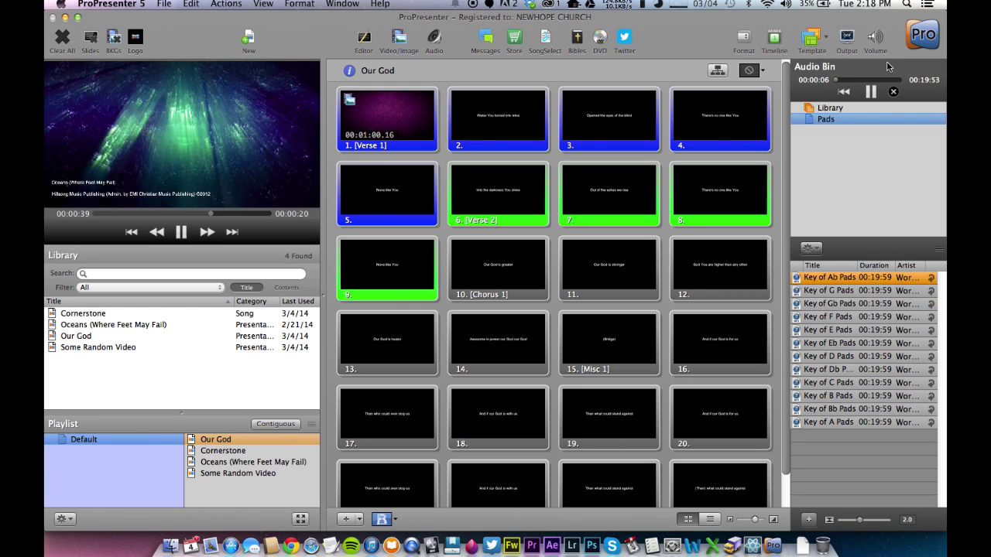
key("XF86AudioLowerVolume")
key("XF86AudioLowerVolume")
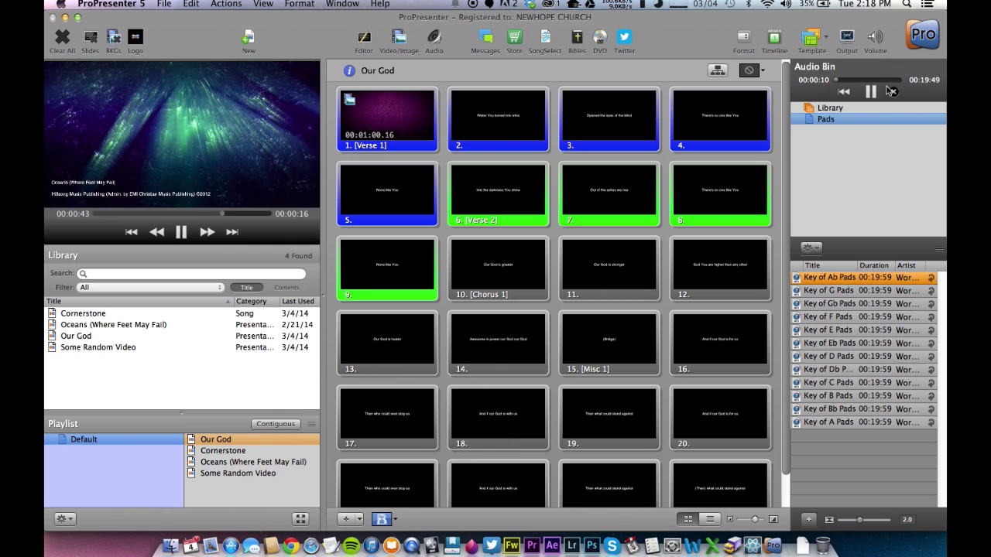
left_click_drag(886, 82, 902, 87)
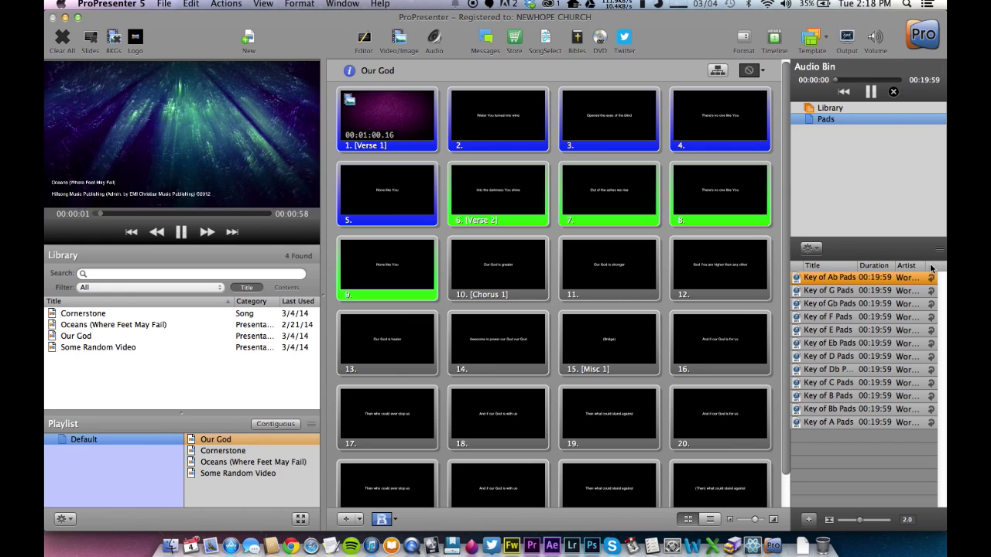
Stop the Key of Ab pad and clear the live output of Oceans.
left_click(893, 93)
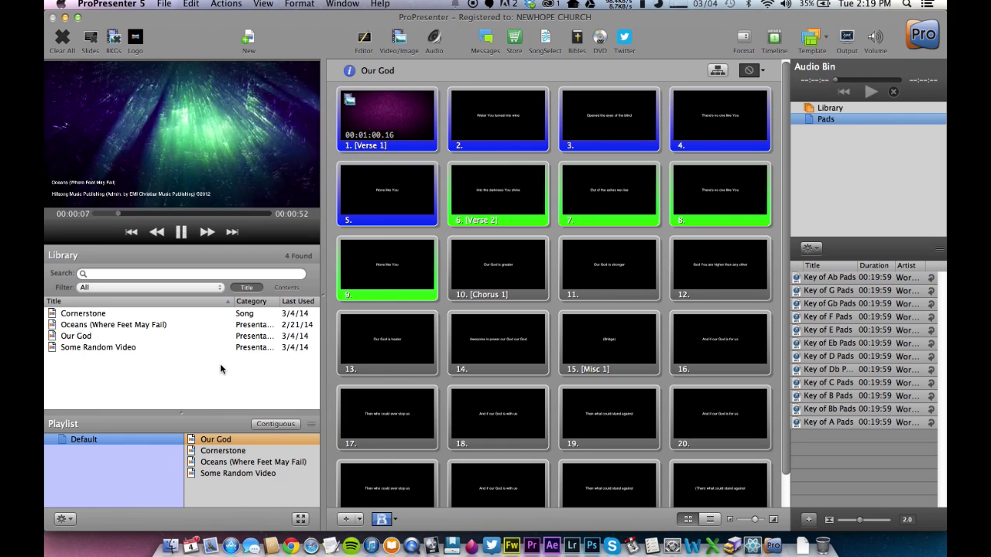
key("F1")
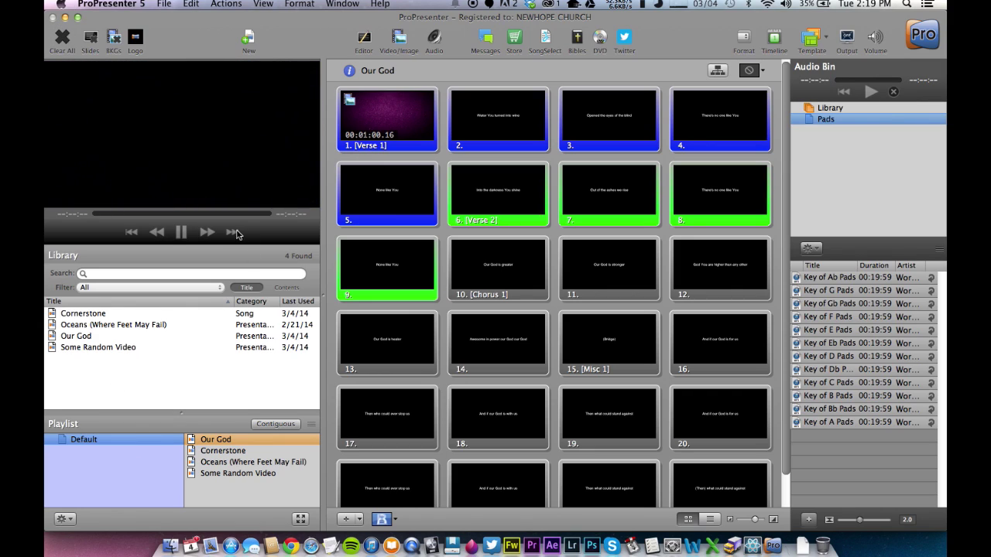
key("Right")
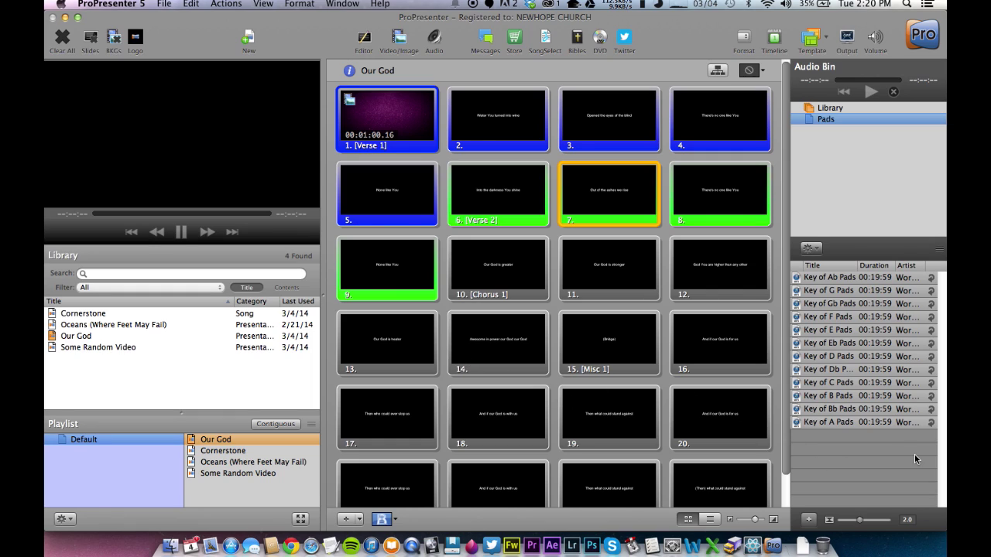
Attach the Key of A pad to the first slide of Our God and trigger that slide.
left_click(822, 423)
left_click_drag(822, 423, 388, 118)
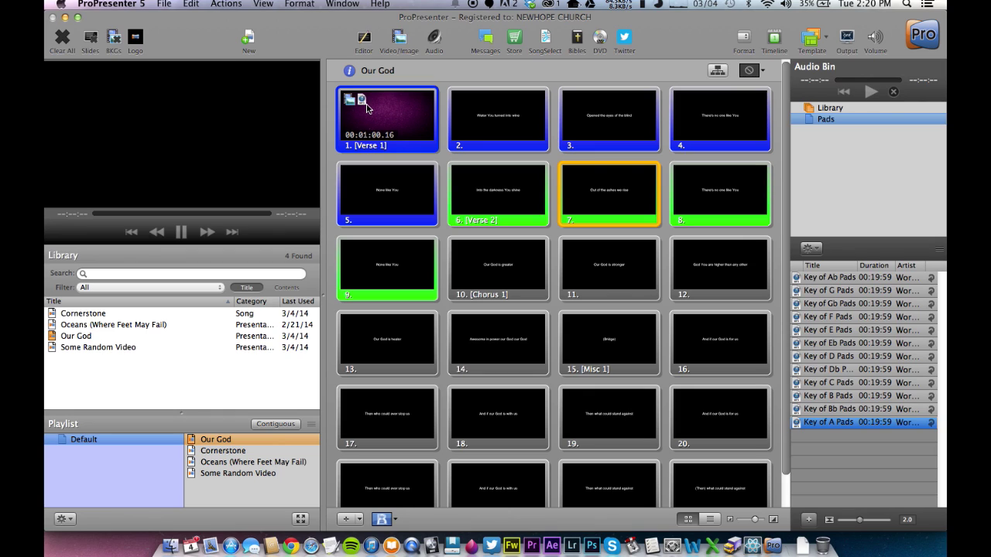
left_click(406, 117)
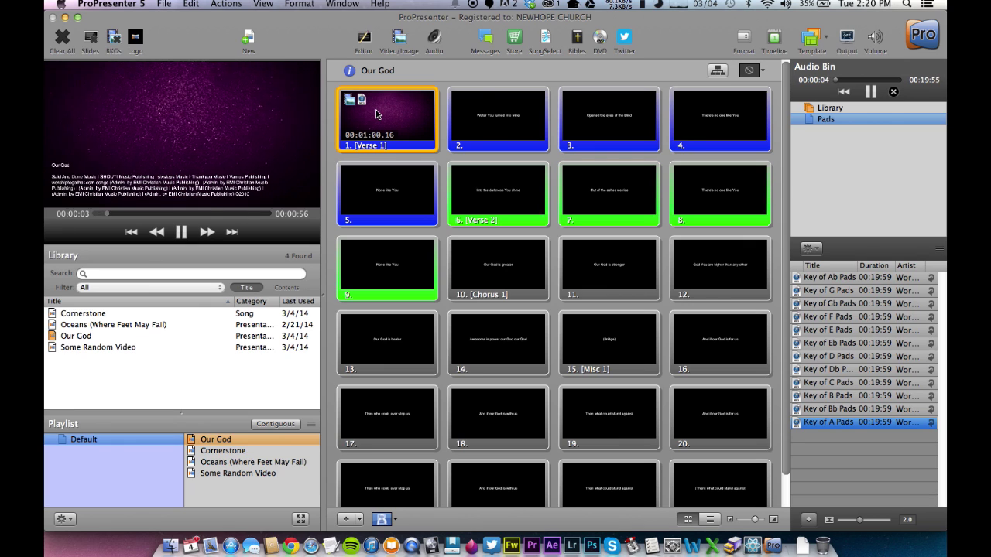
Advance through the Our God slides to slide 11 while the pad plays, and stop the pad audio.
left_click(502, 115)
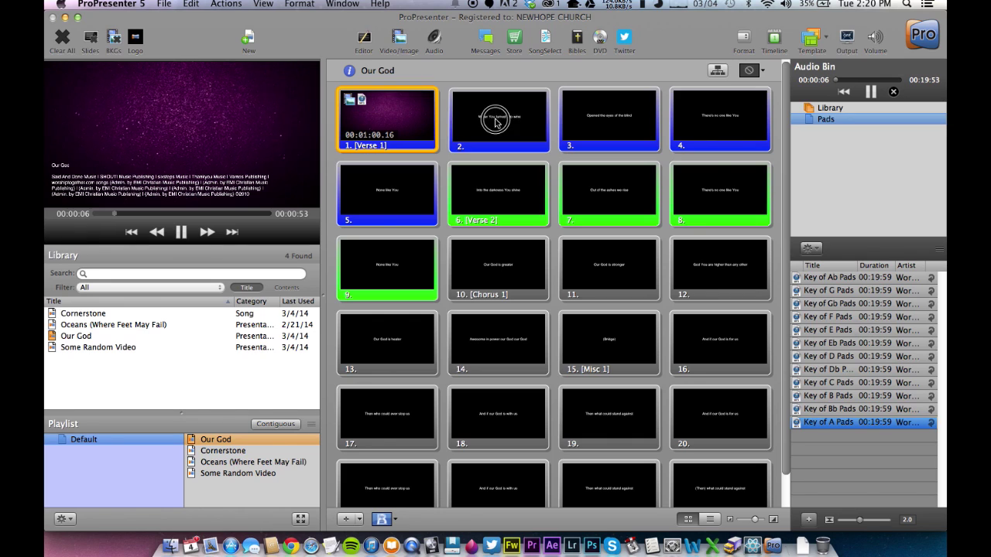
left_click(592, 104)
key("Right")
key("Right")
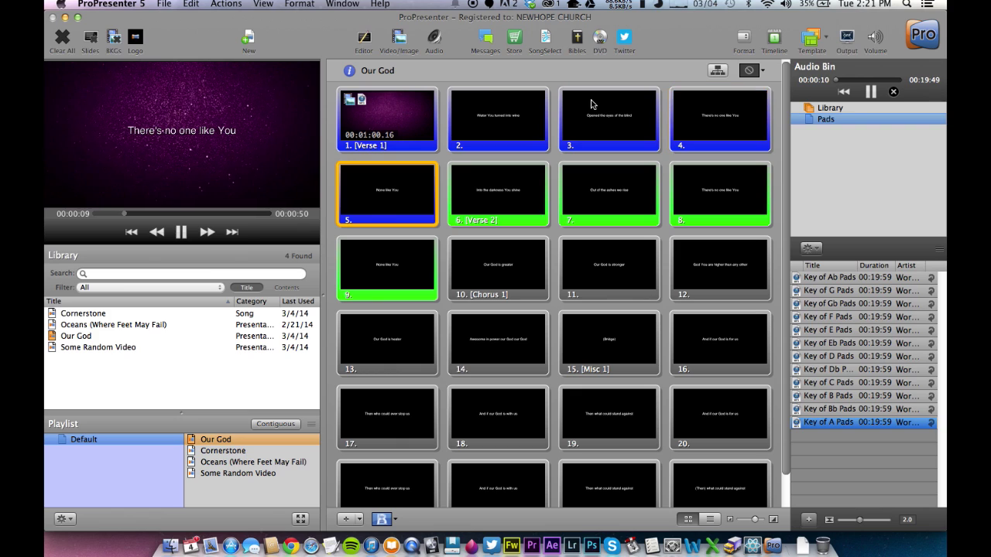
key("Right")
key("Right")
key("Right")
key("Right")
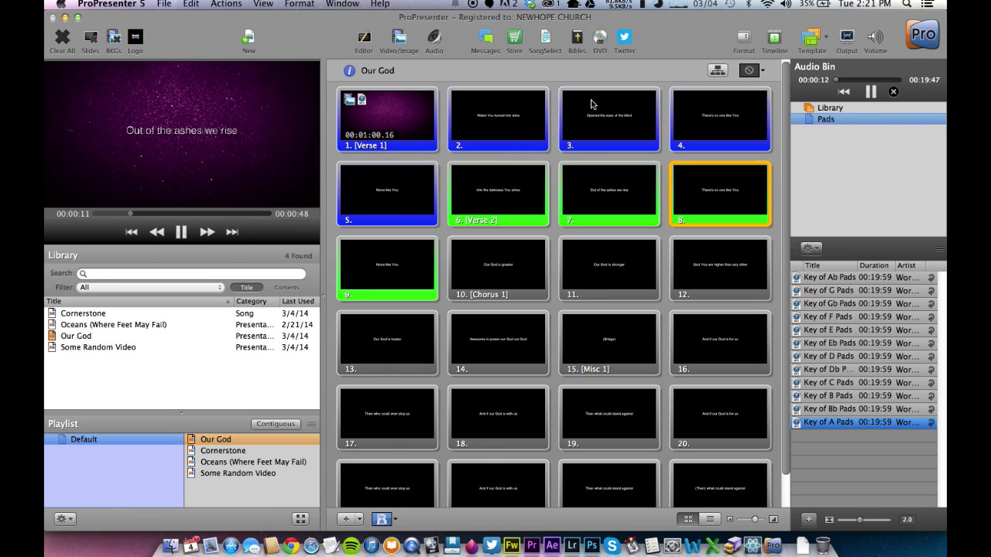
key("Right")
key("Right")
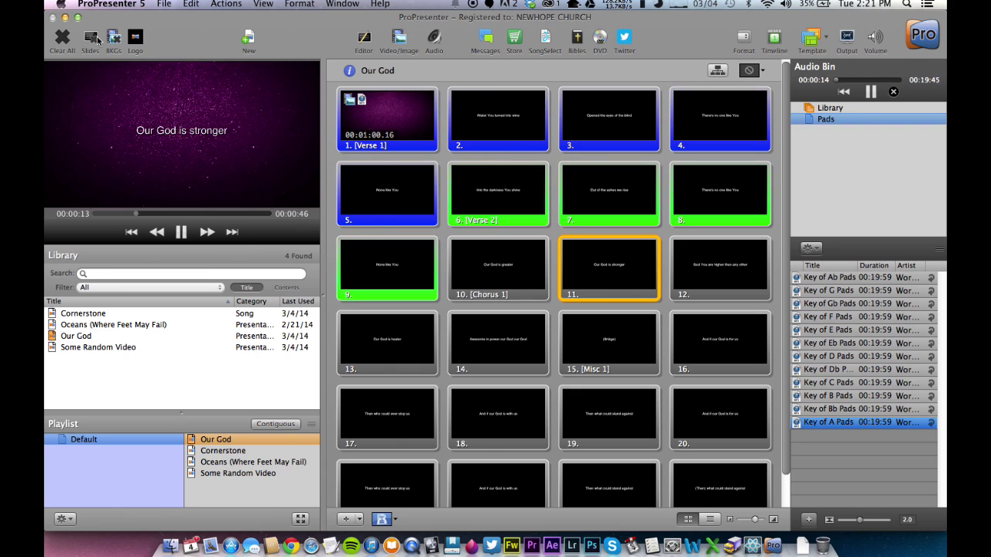
left_click(894, 92)
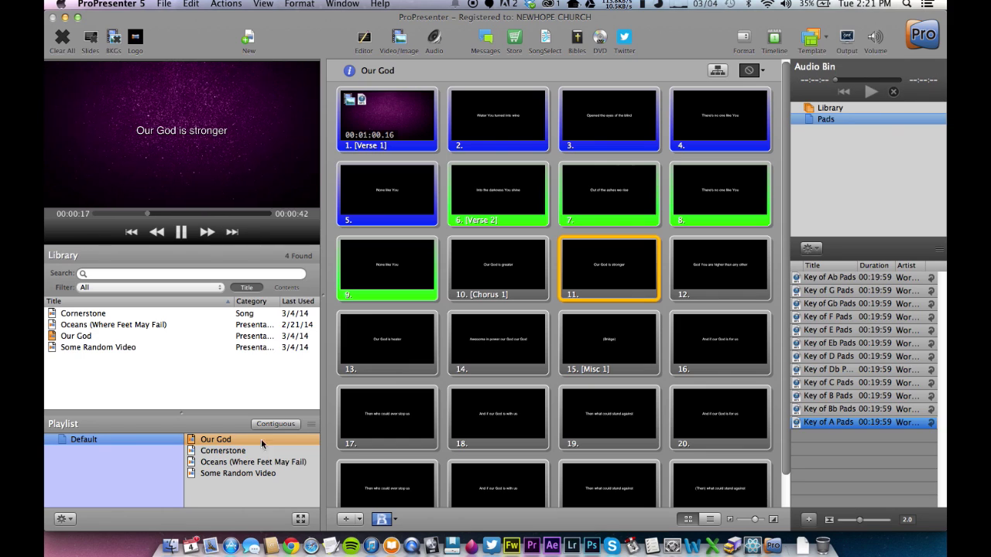
Attach the Key of C pad to the first slide of Cornerstone and the Key of D pad to the first slide of Oceans.
left_click(223, 454)
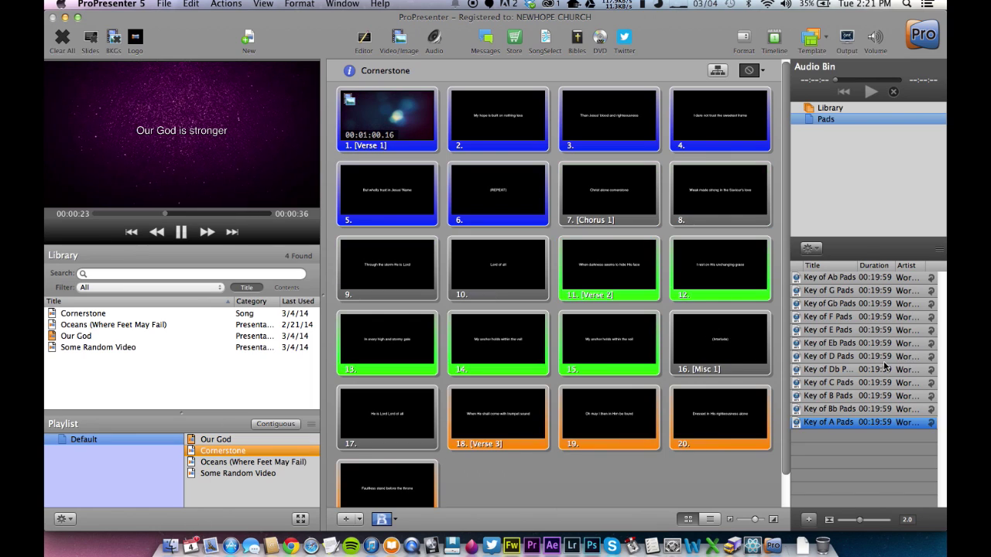
left_click_drag(833, 384, 377, 116)
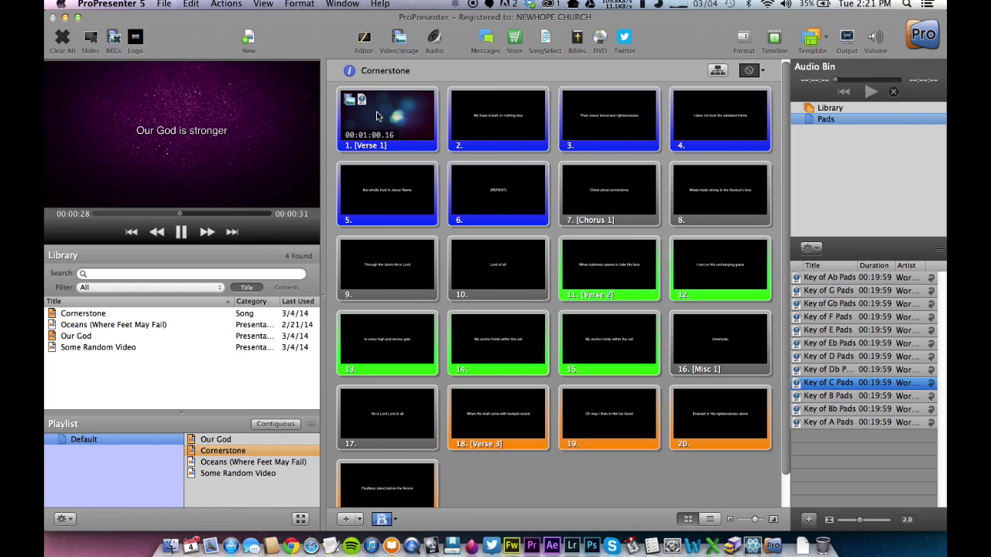
left_click(228, 462)
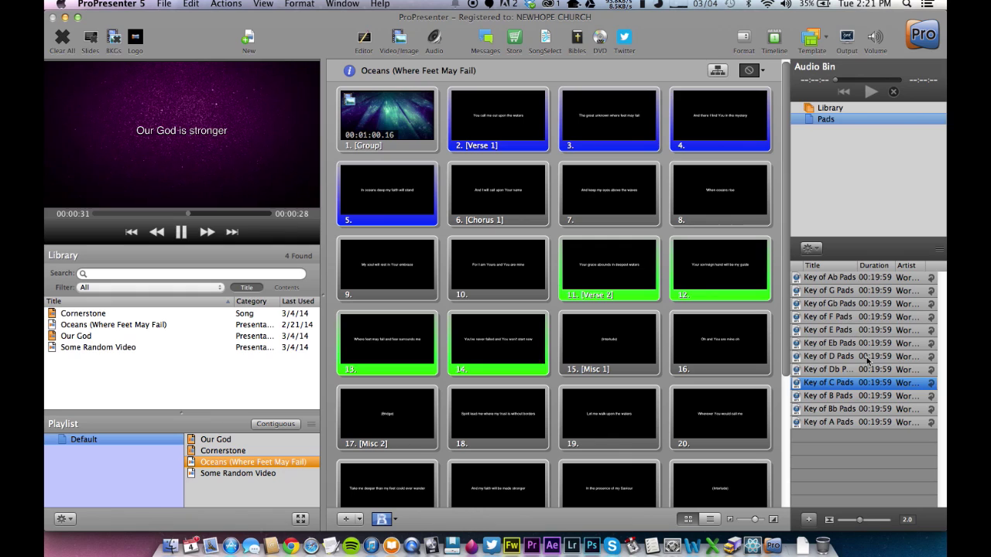
left_click_drag(842, 357, 397, 120)
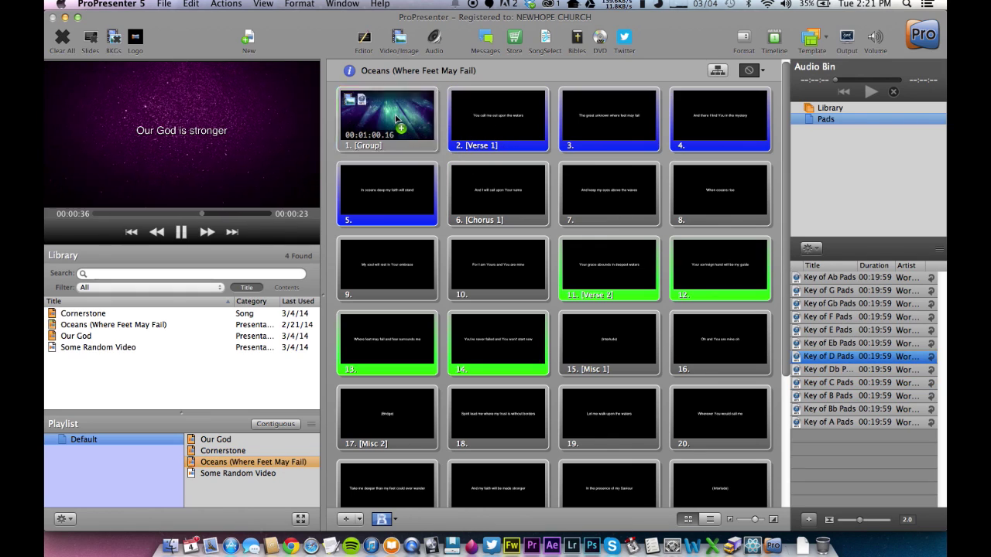
Add an Audio clear action cue to the Some Random Video slide.
left_click(232, 474)
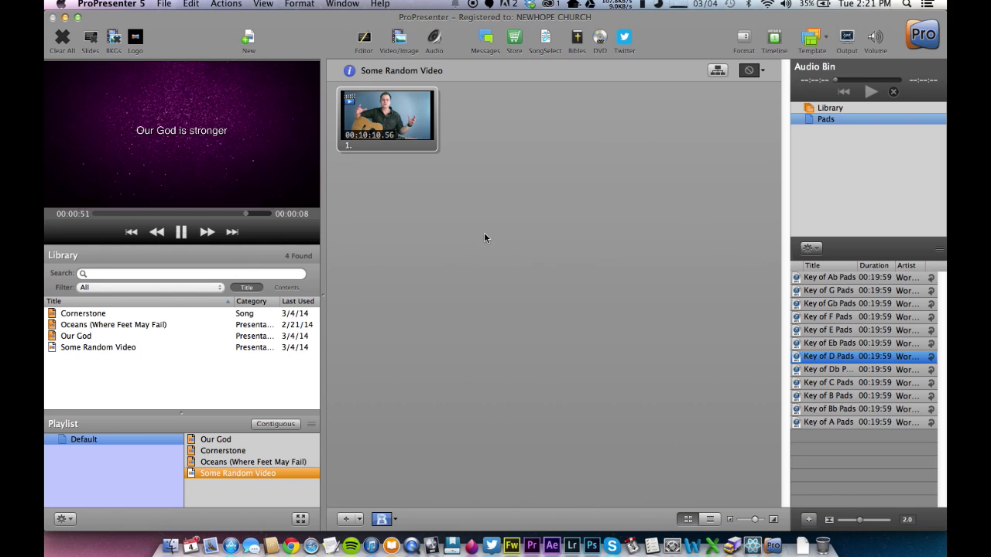
left_click(207, 463)
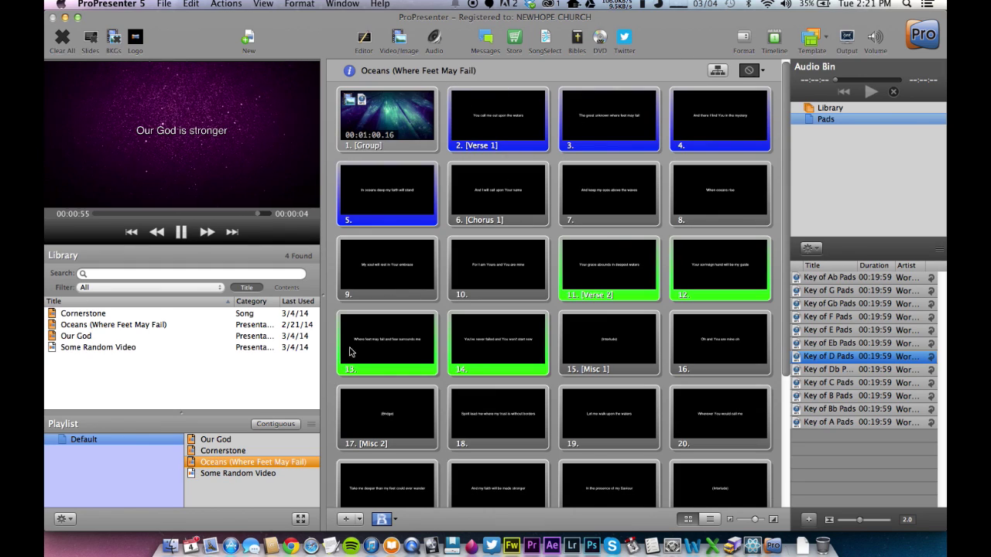
left_click(247, 475)
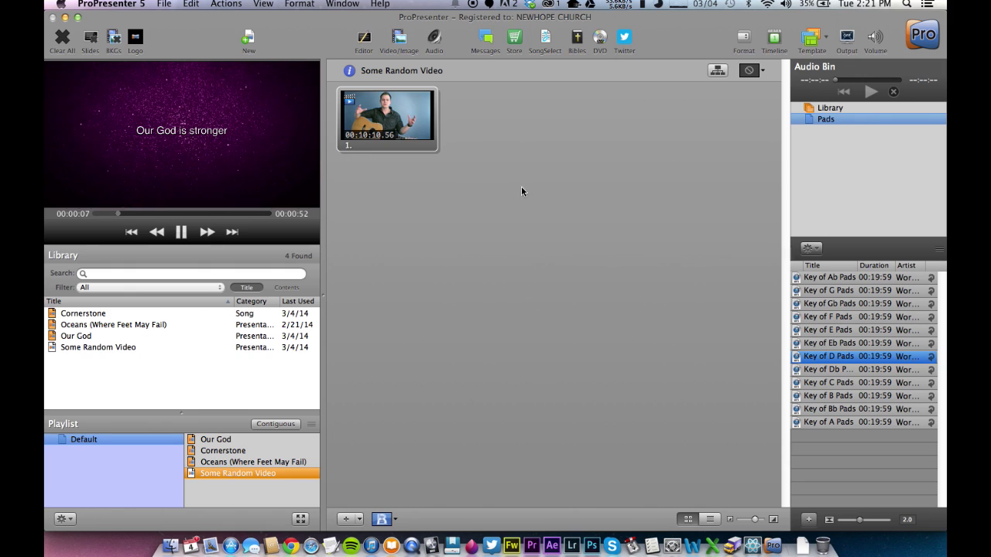
right_click(380, 119)
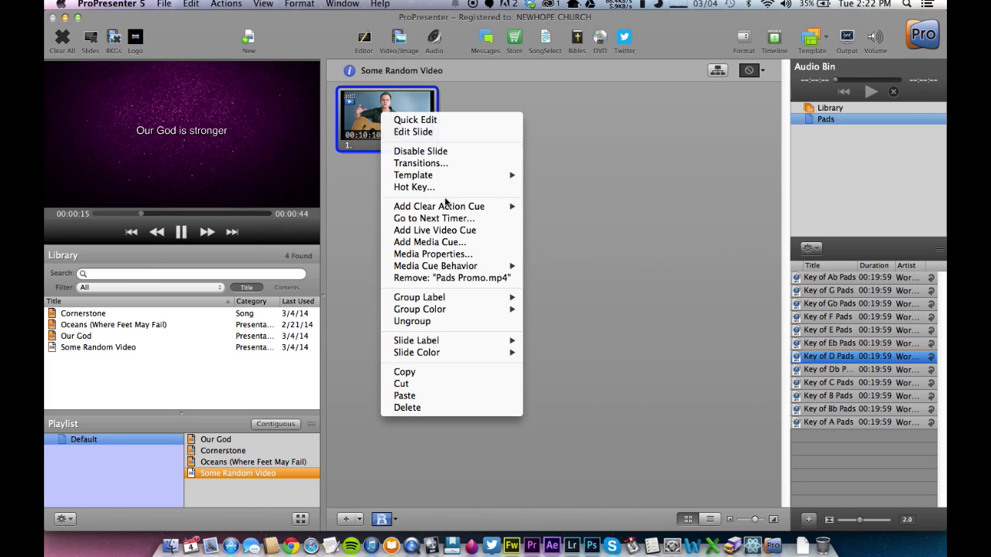
mouse_move(447, 209)
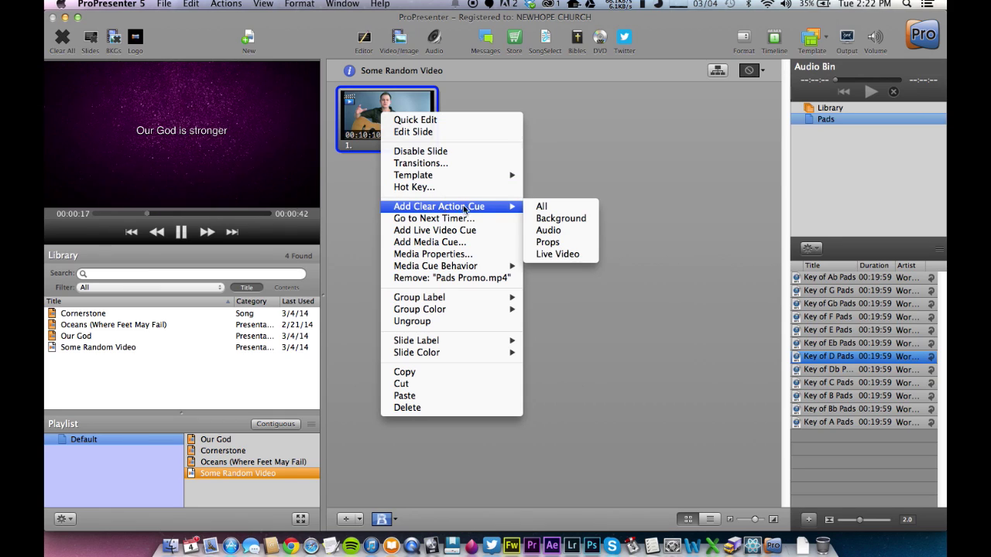
left_click(556, 231)
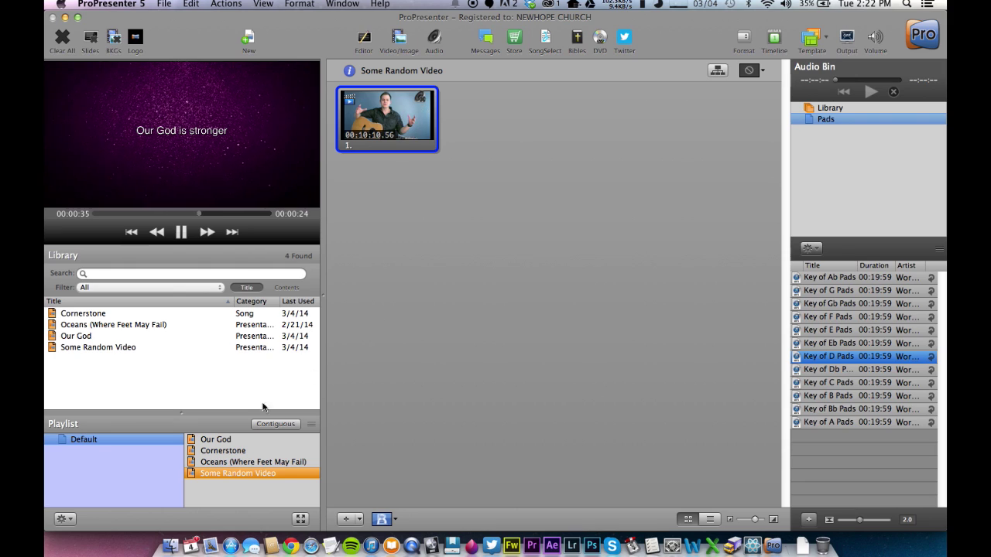
Return to Our God, check the audio transition time, and save all presentations.
left_click(223, 439)
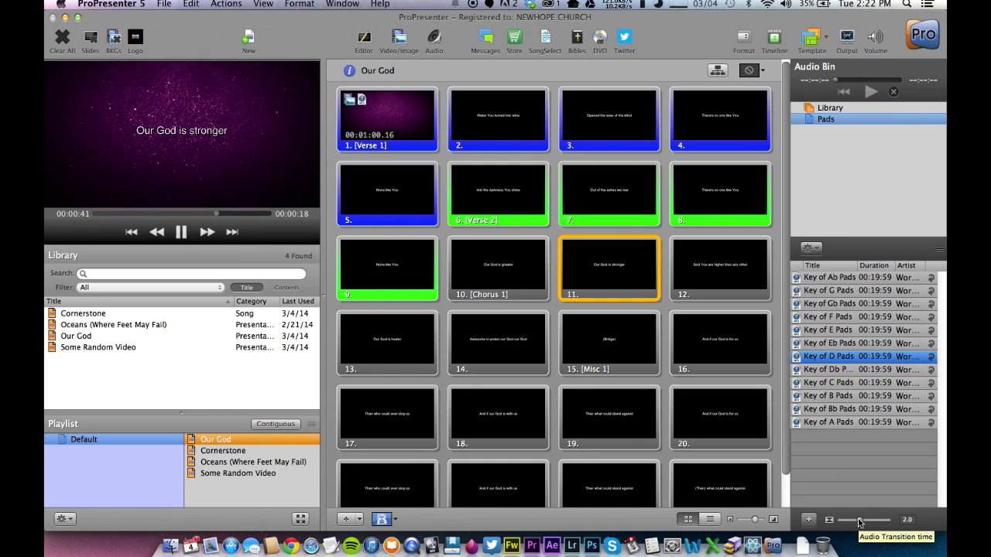
mouse_move(857, 523)
left_mouse_down()
mouse_move(846, 528)
mouse_move(859, 526)
left_mouse_up()
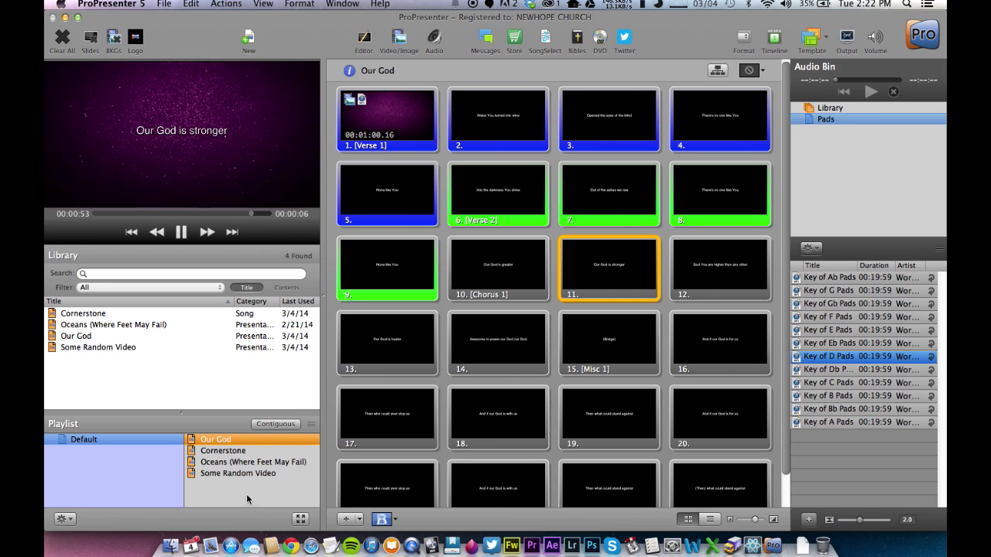
left_click(163, 5)
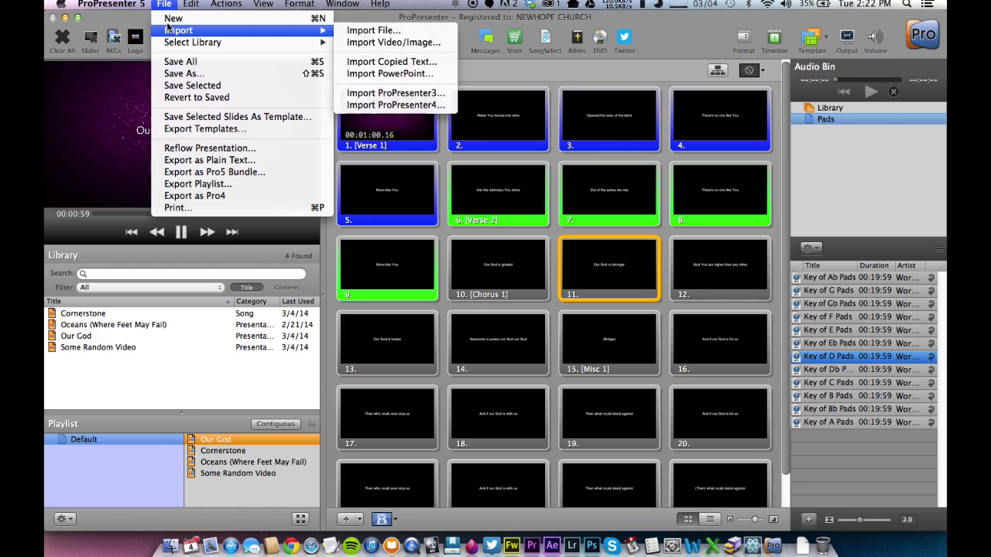
left_click(175, 61)
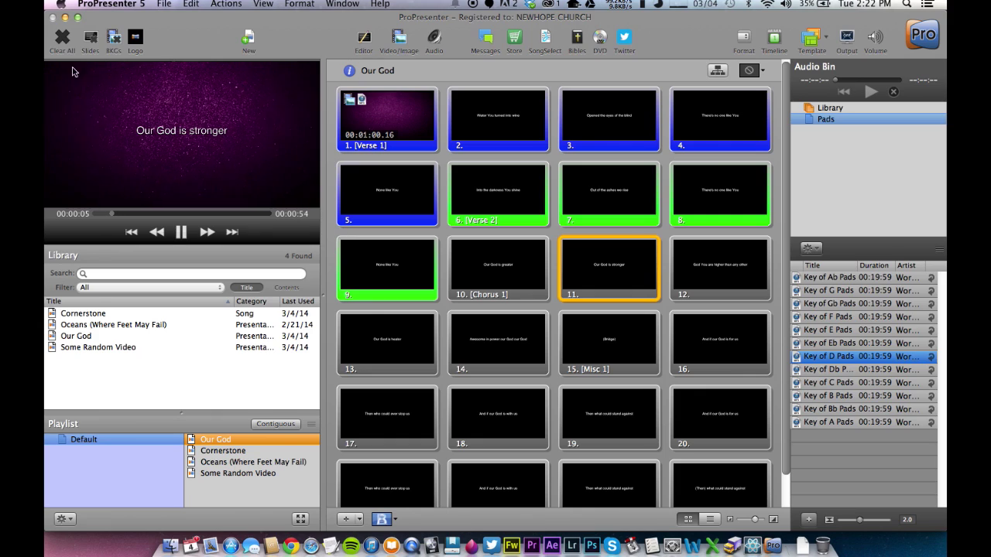
Clear all live output and run Our God from its first slide through slide 4 to the final slide 24.
left_click(62, 38)
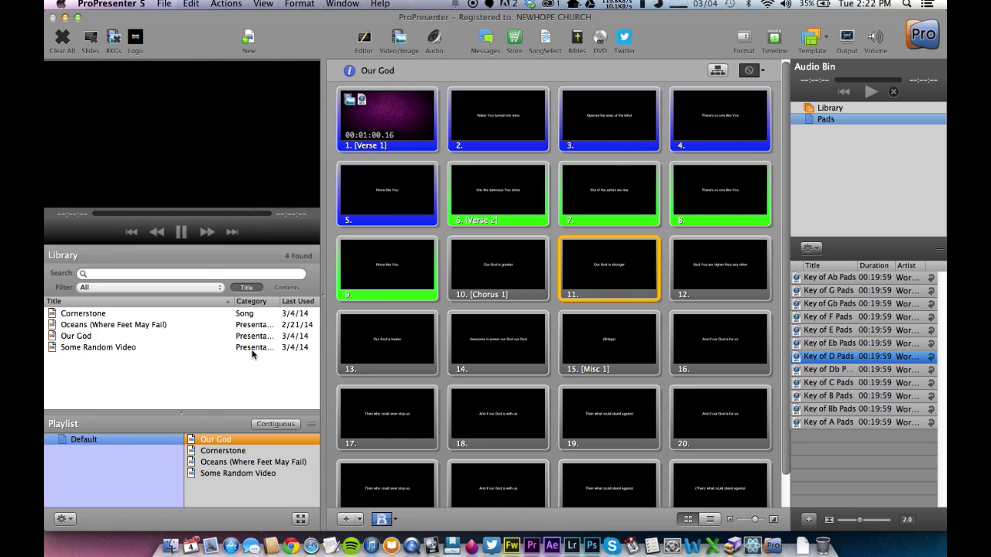
left_click(387, 116)
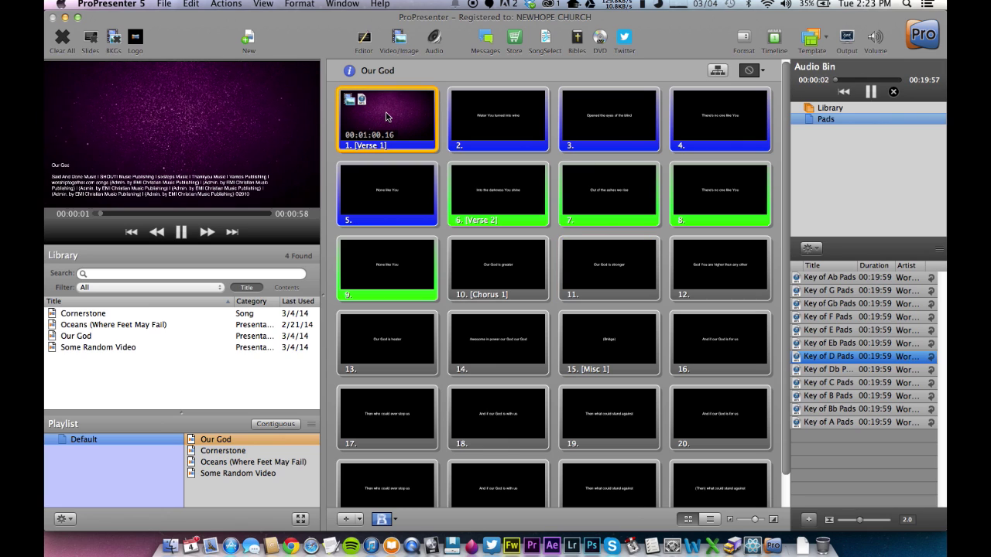
left_click(505, 126)
left_click(596, 117)
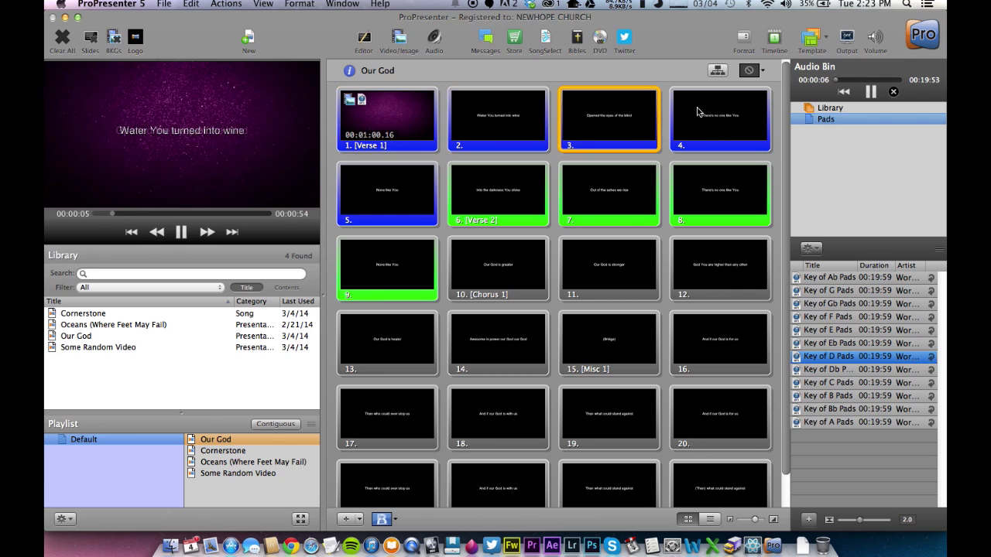
left_click(703, 110)
scroll(789, 245, "down", 2)
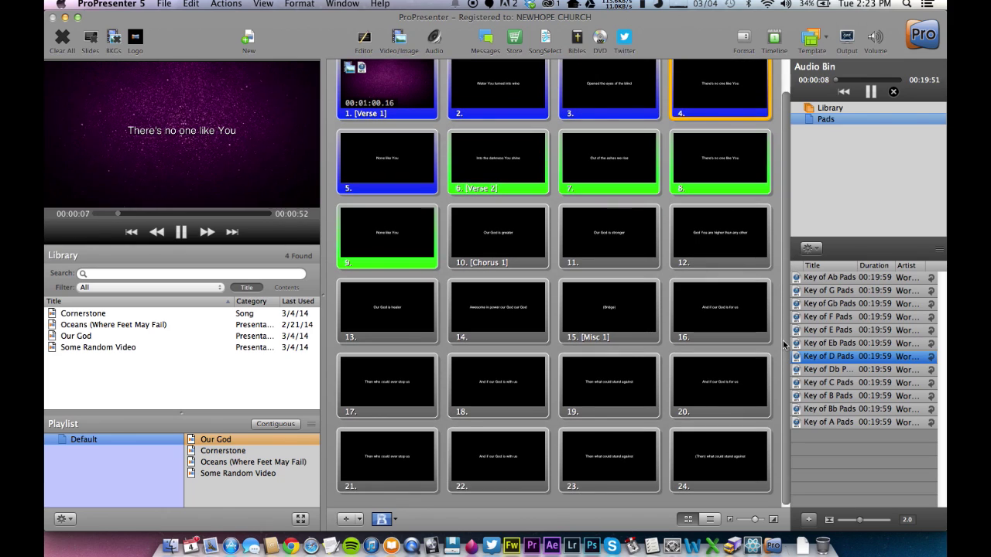
left_click(735, 444)
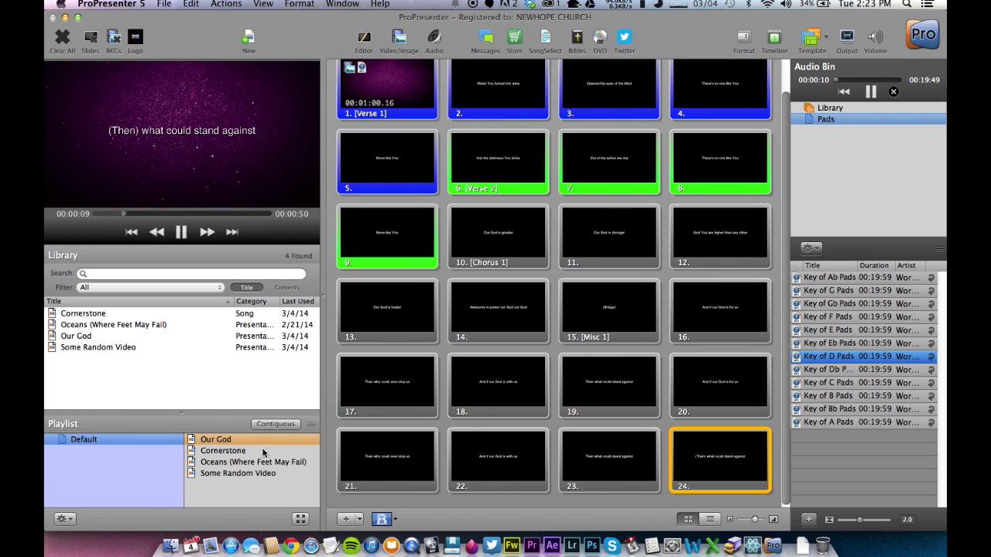
Test the pad crossfade by triggering the first slides of Cornerstone, Our God, and Cornerstone again.
left_click(230, 453)
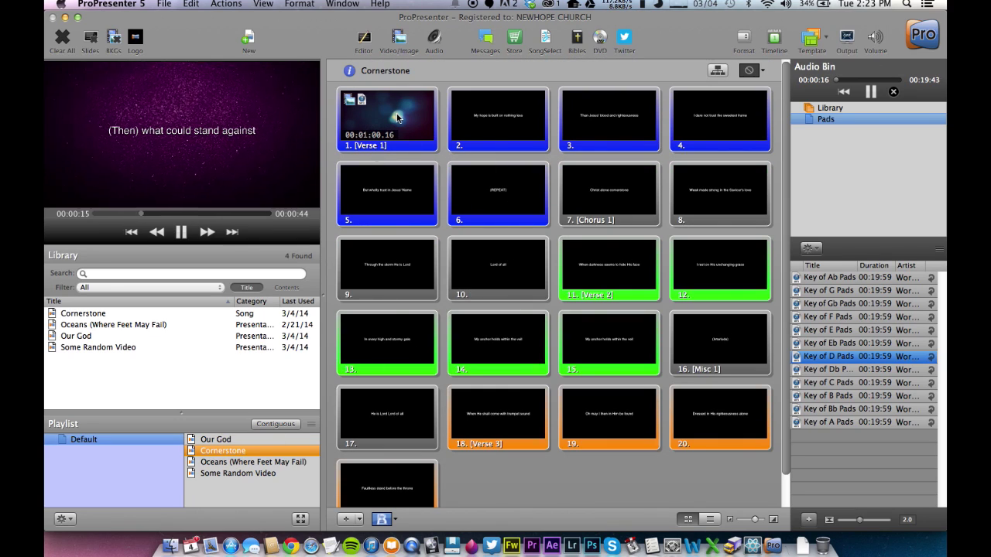
left_click(397, 117)
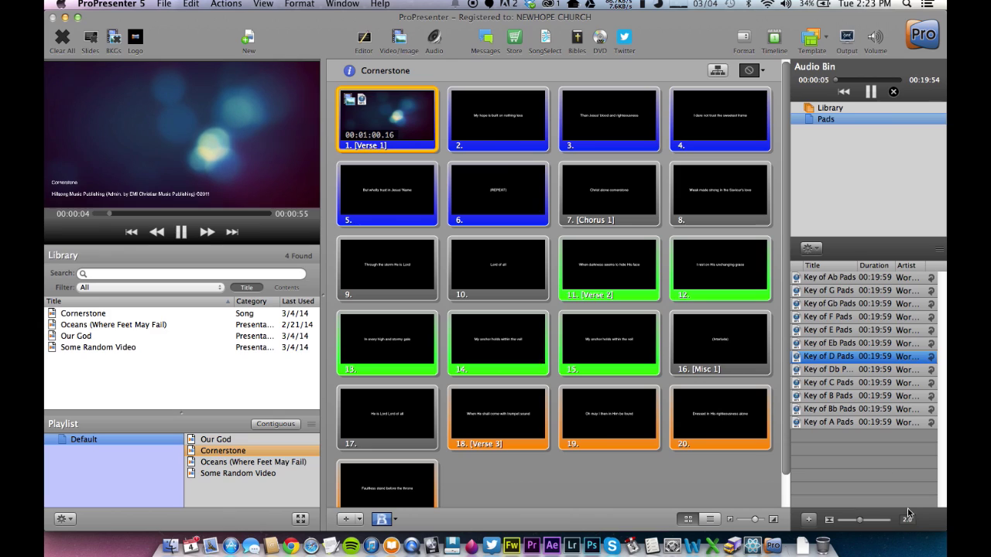
left_click(258, 440)
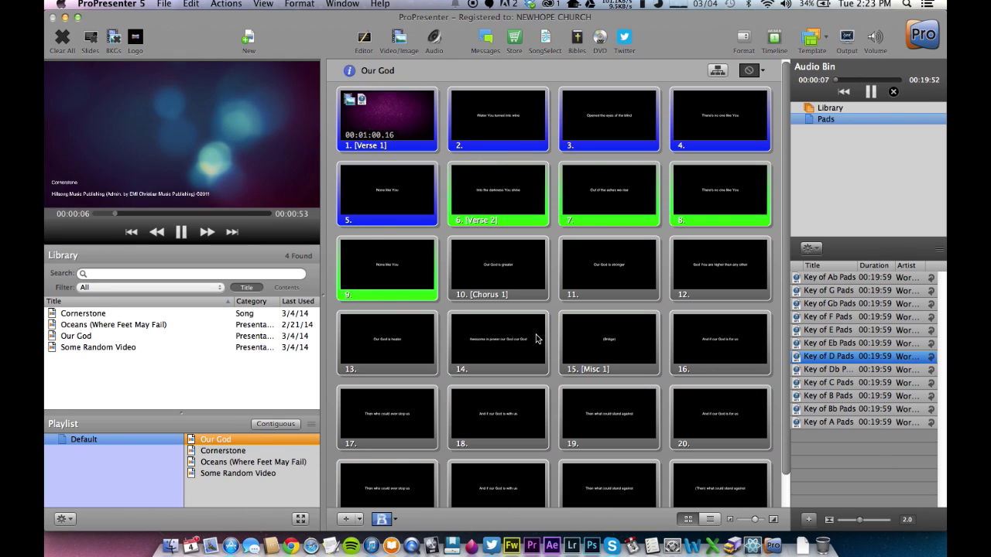
left_click(393, 117)
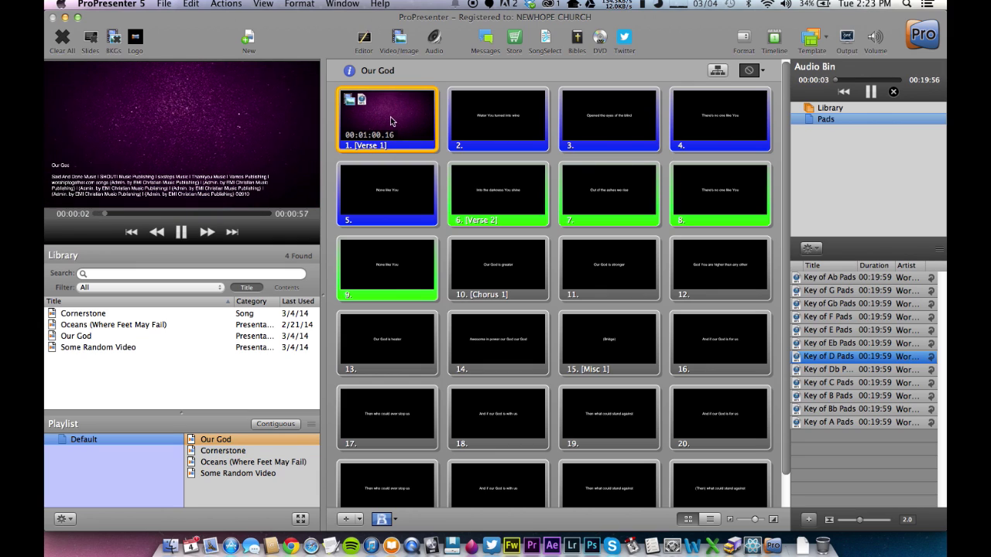
left_click(223, 452)
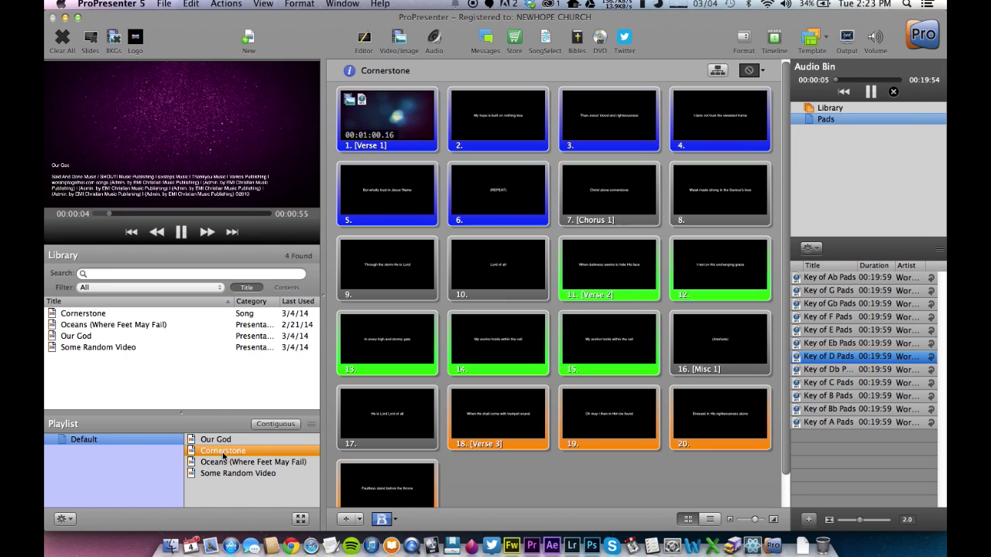
left_click(395, 113)
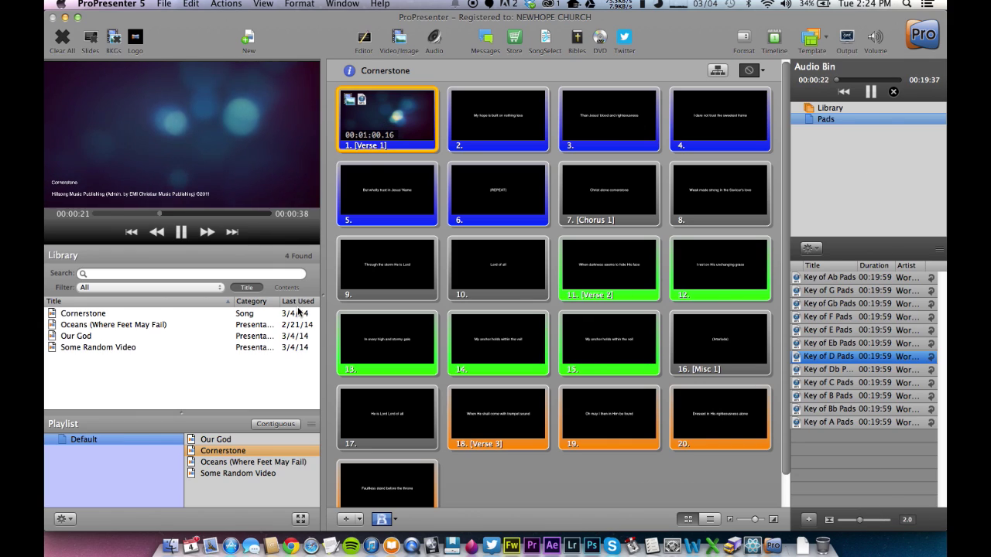
Show Cornerstone slide 17 and final slide 21, and start Oceans (Where Feet May Fail) from its first slide to test the pad transition.
left_click(393, 428)
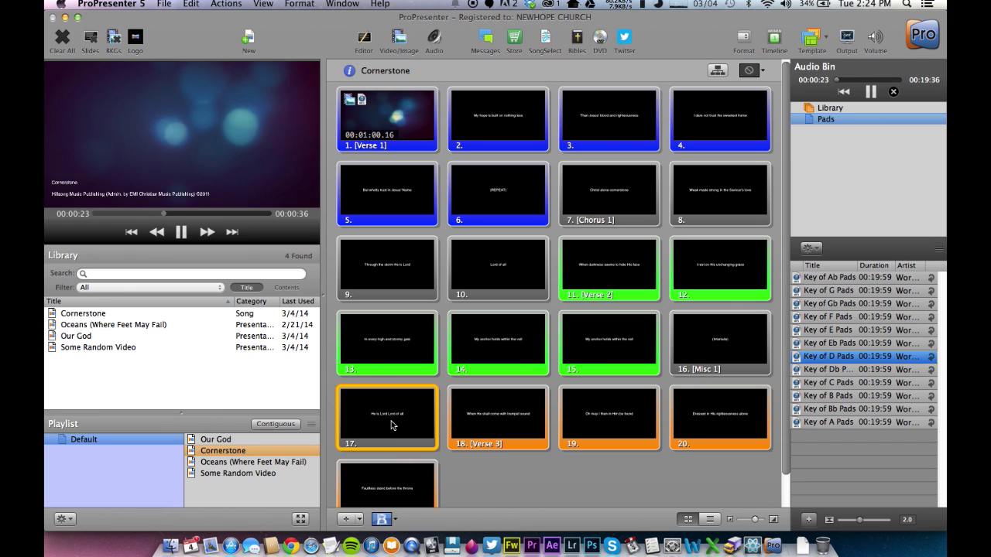
left_click(384, 485)
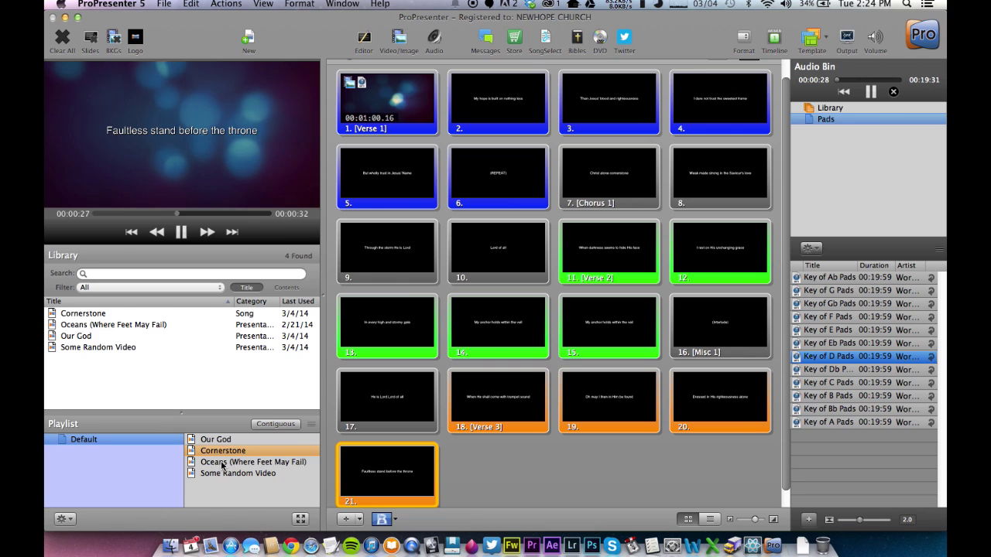
left_click(223, 463)
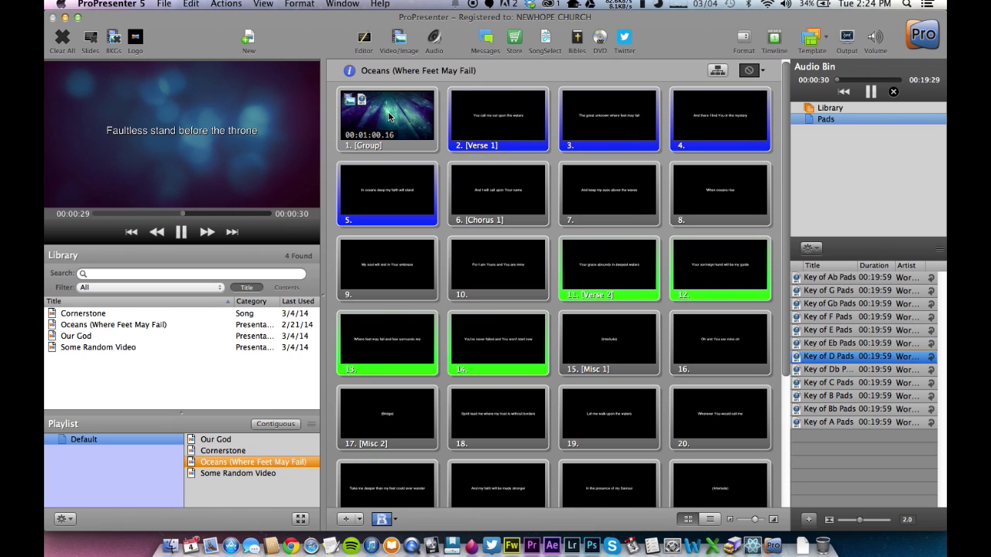
left_click(389, 116)
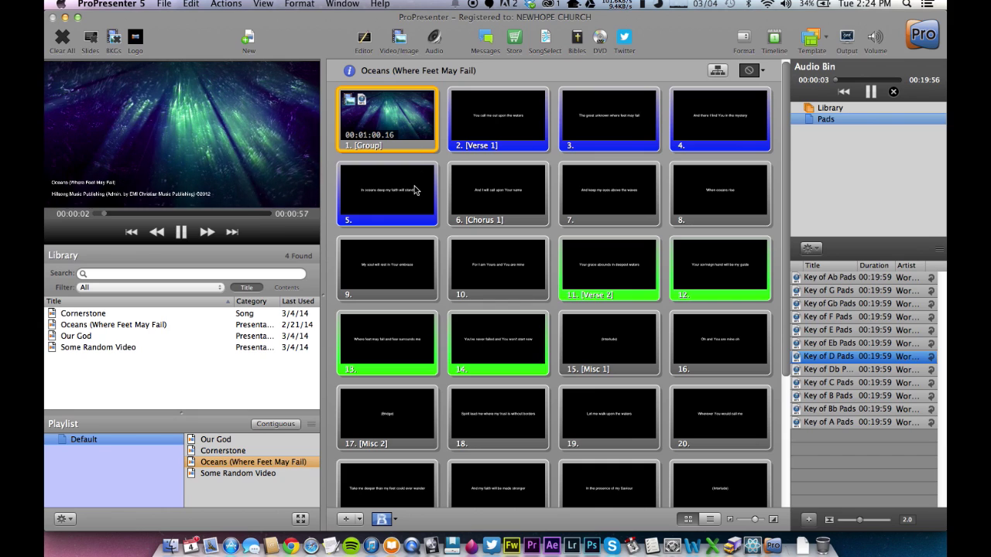
Show the final slide 30 of Oceans, and trigger the Some Random Video slide to test its audio clear cue.
scroll(414, 188, "down", 2)
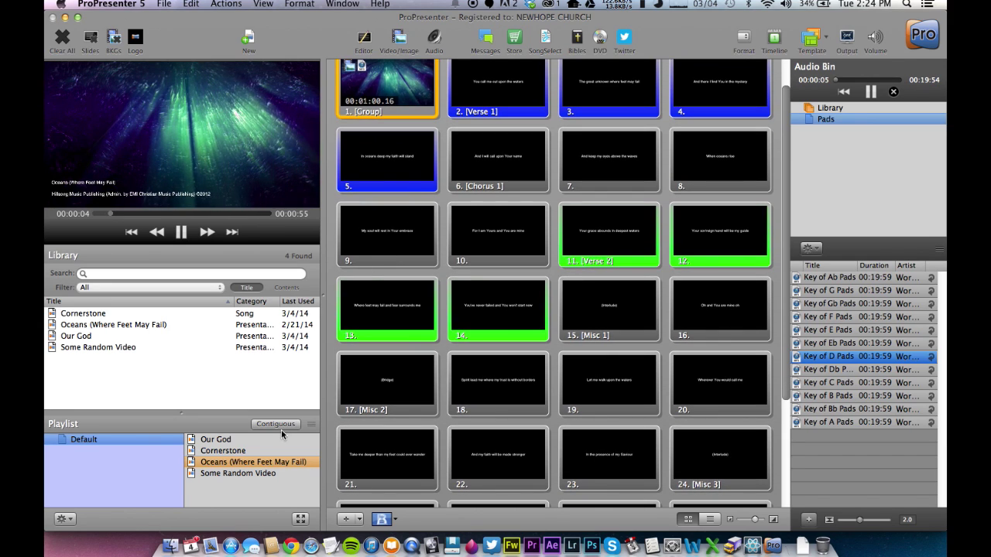
scroll(506, 337, "down", 5)
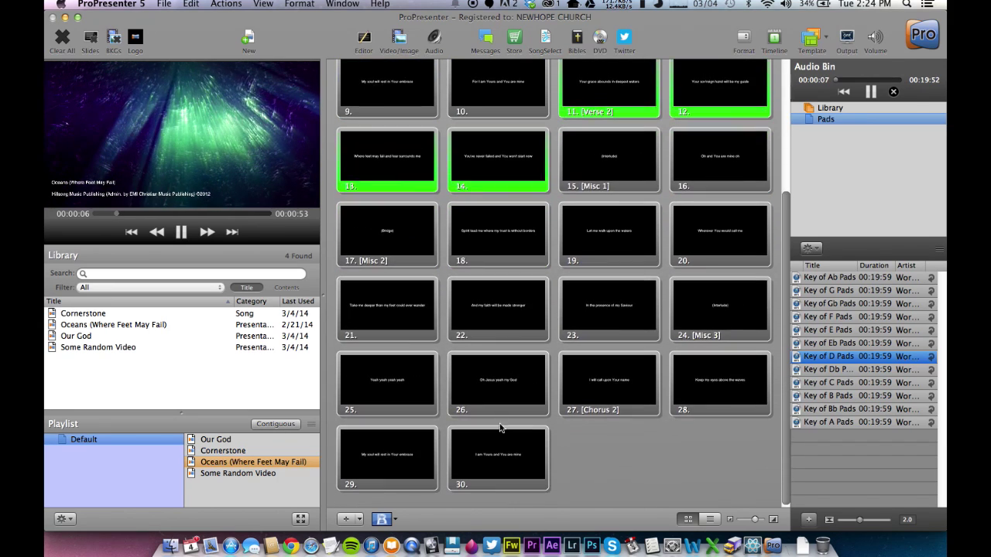
left_click(507, 432)
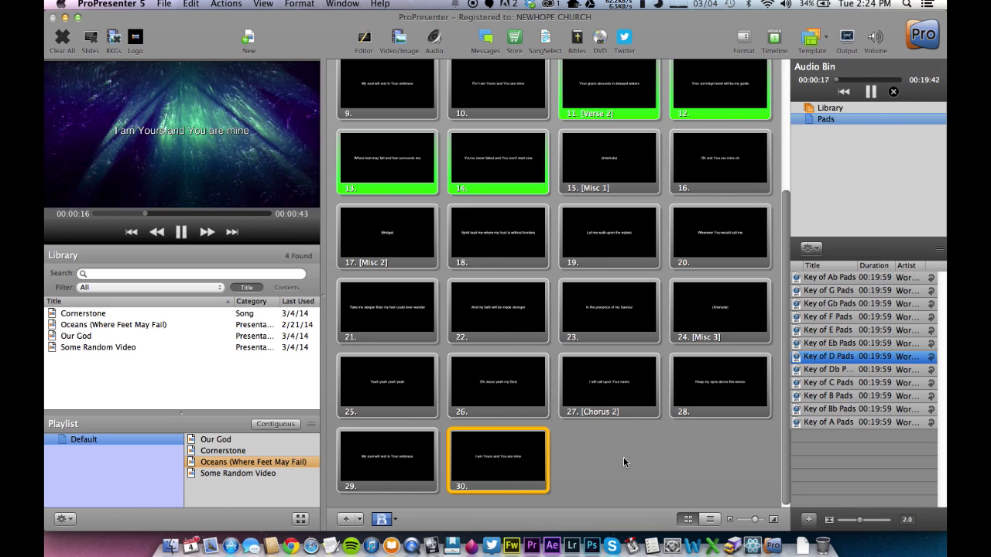
left_click(216, 474)
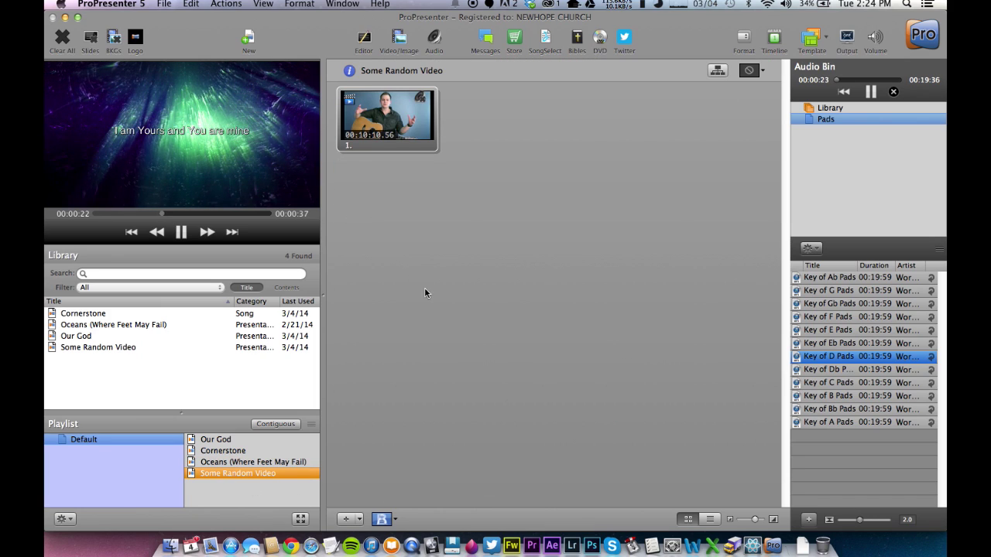
left_click(385, 120)
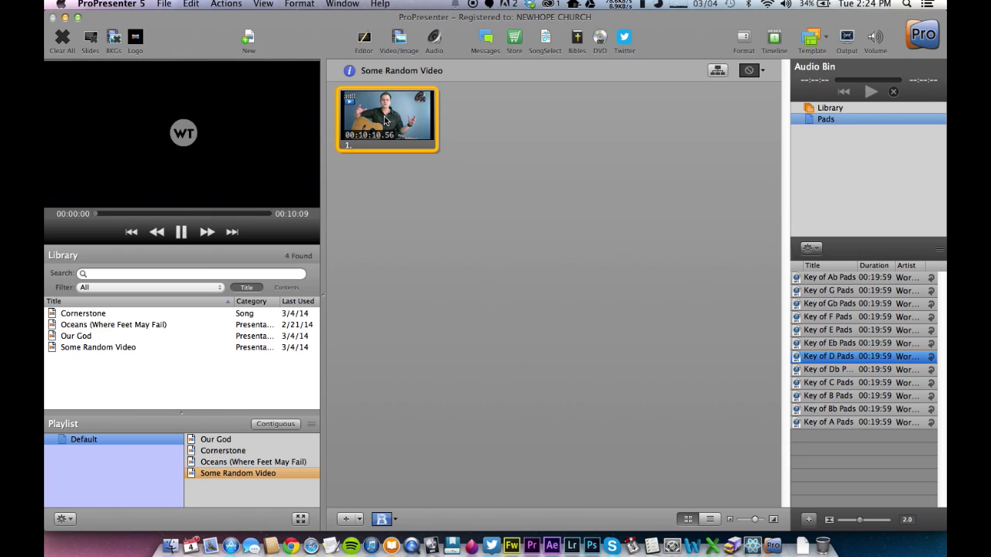
Pause the playing video, clear all live output, and return to the Our God presentation.
left_click(186, 233)
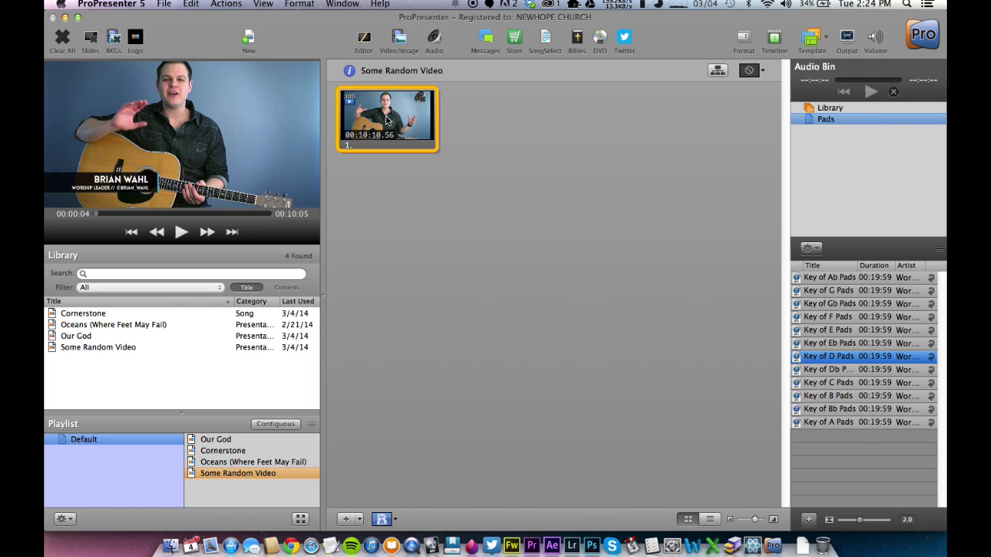
left_click(61, 36)
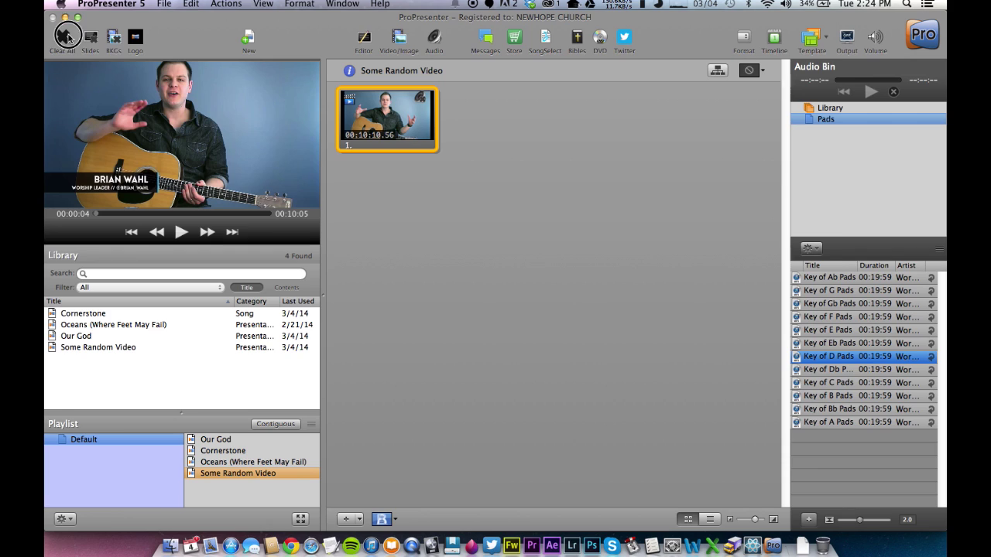
left_click(220, 438)
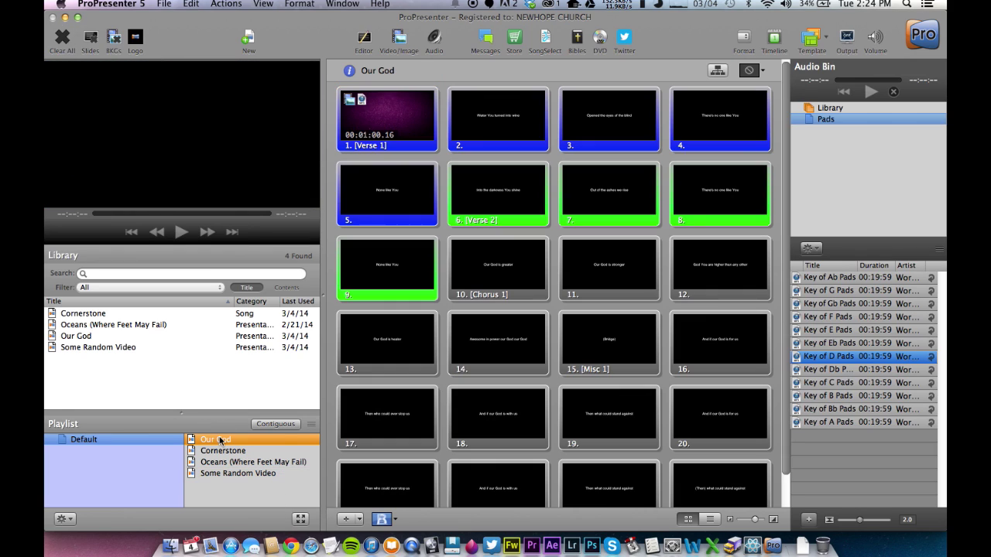